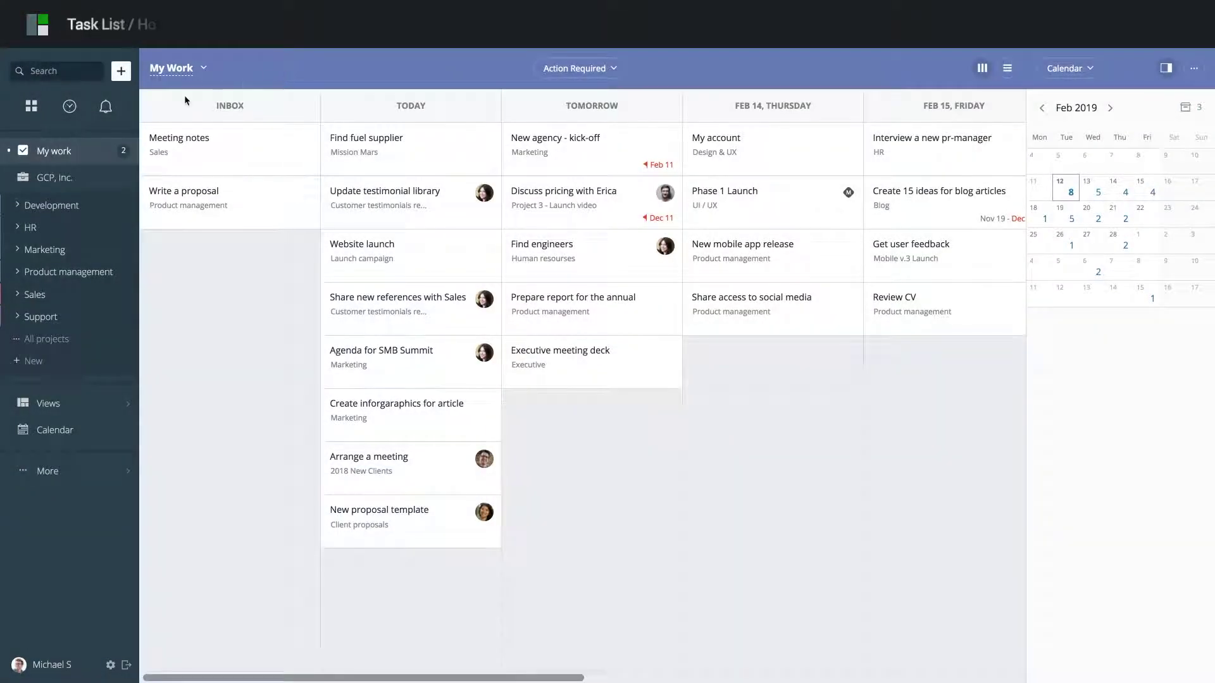
Step: Open the Mobile v.3 Launch project under Product management and show its task list
click(69, 272)
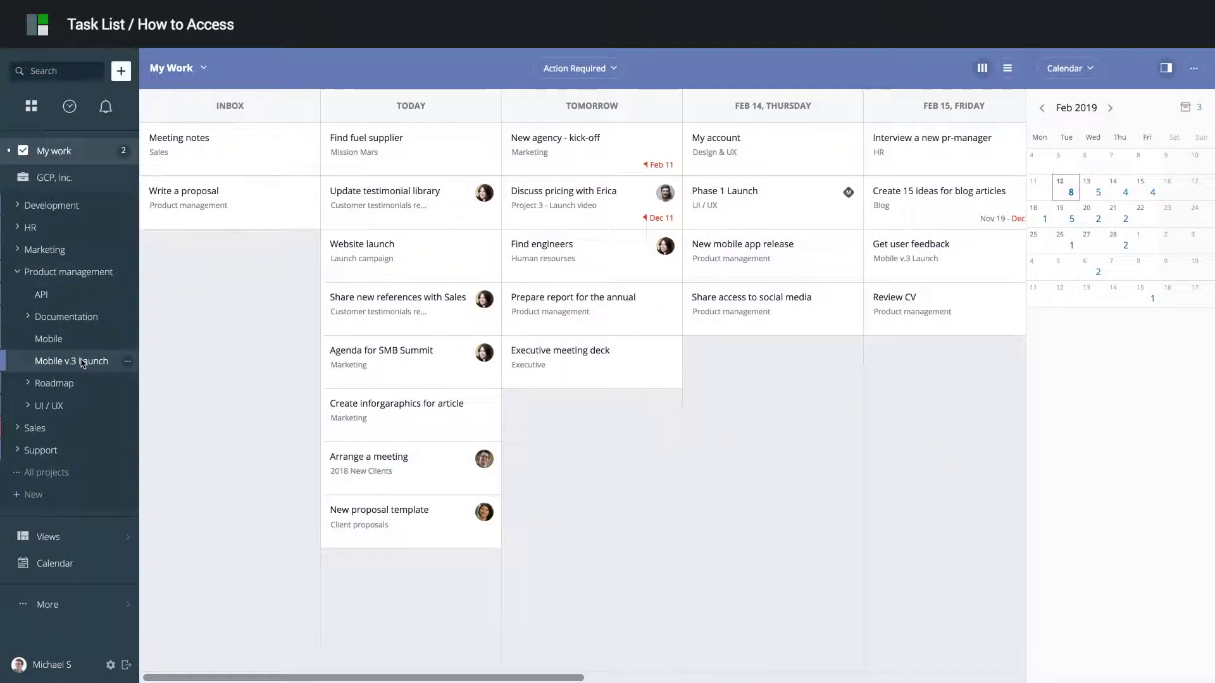
click(70, 360)
click(627, 69)
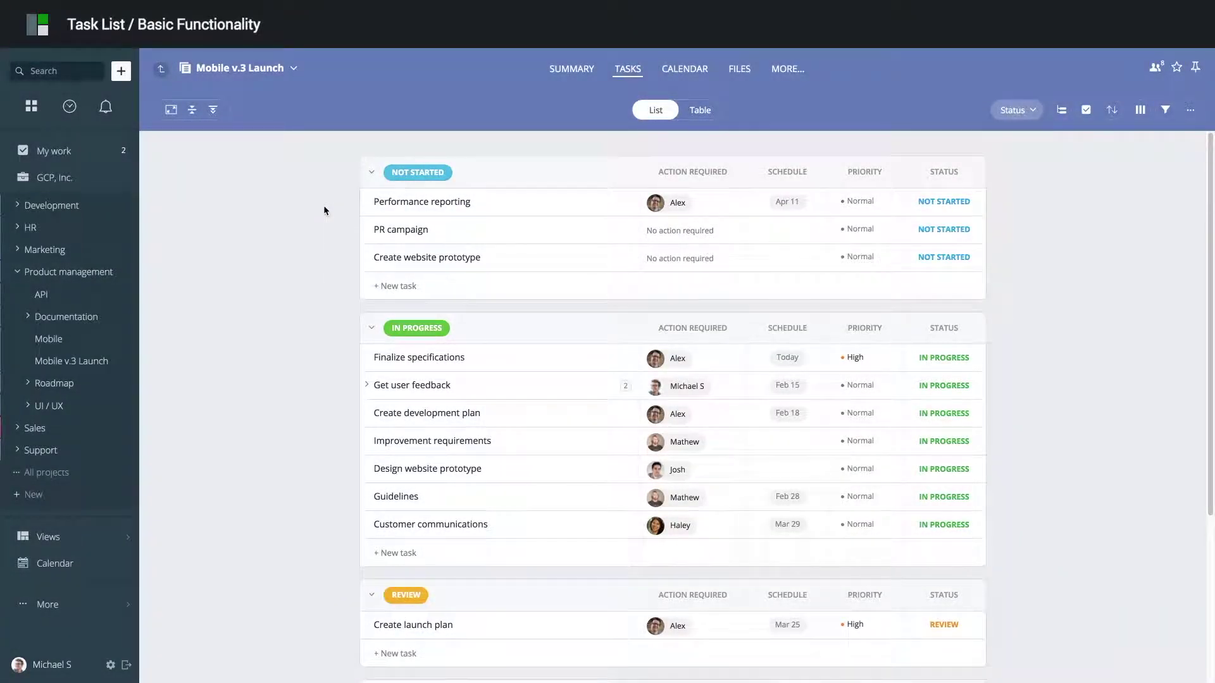
mouse_move(494, 358)
click(455, 358)
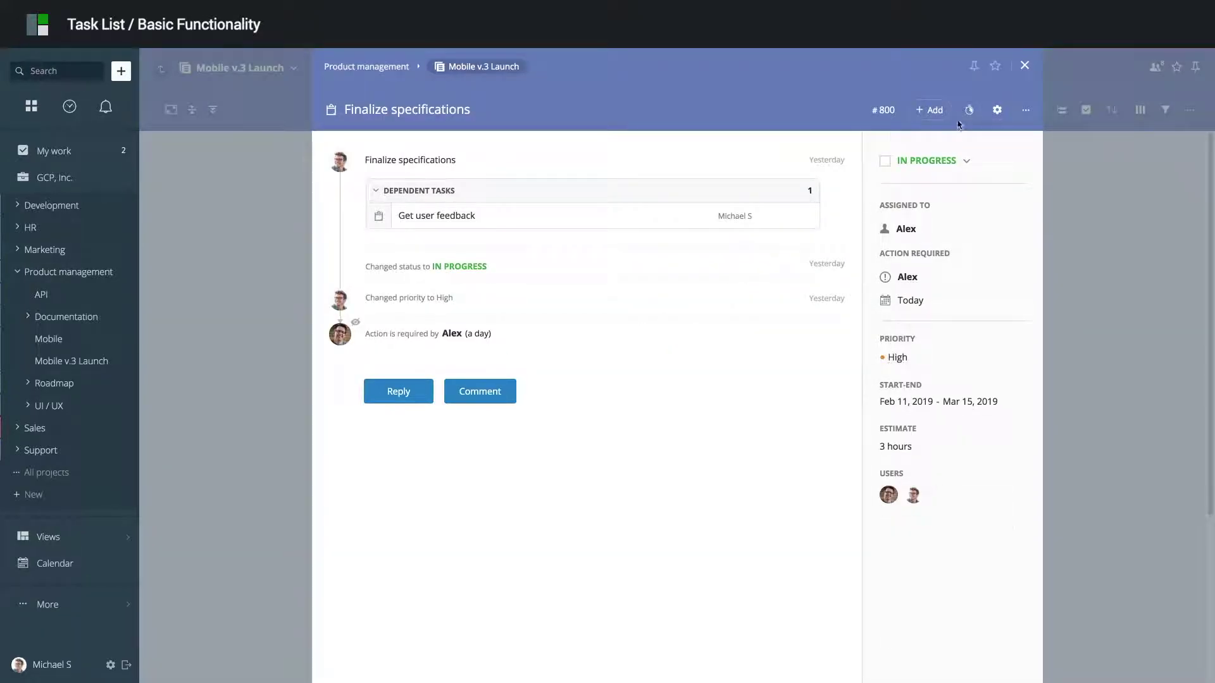
click(1025, 66)
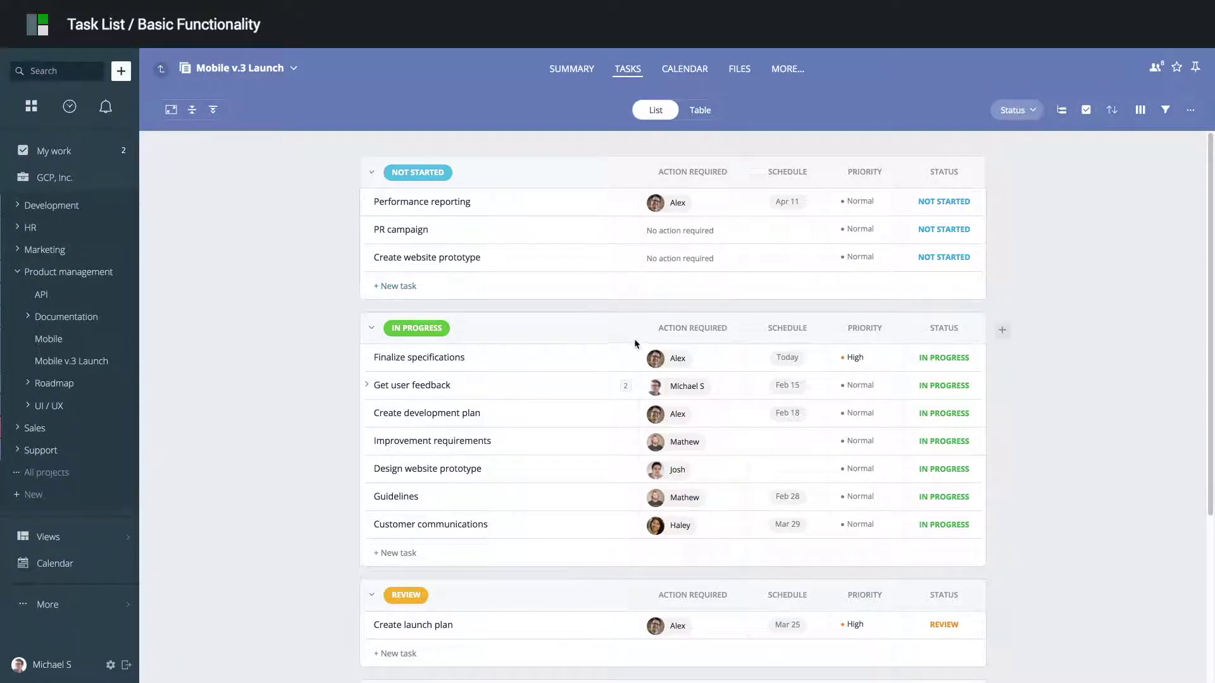
click(366, 384)
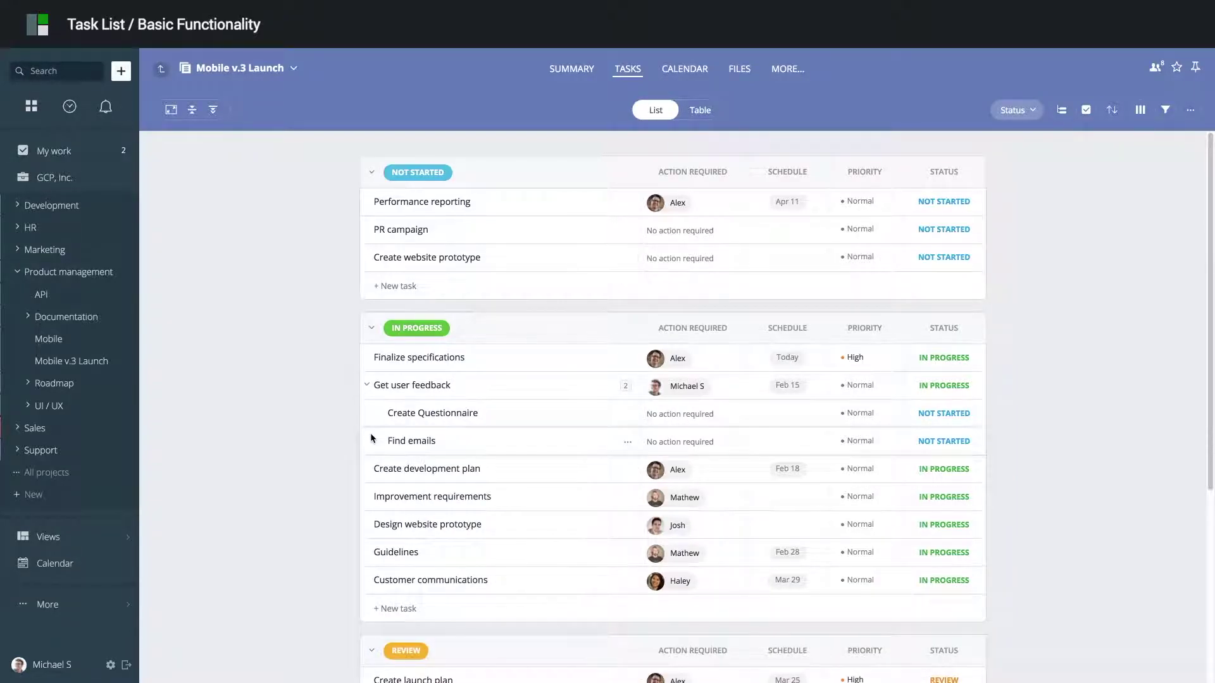
click(366, 385)
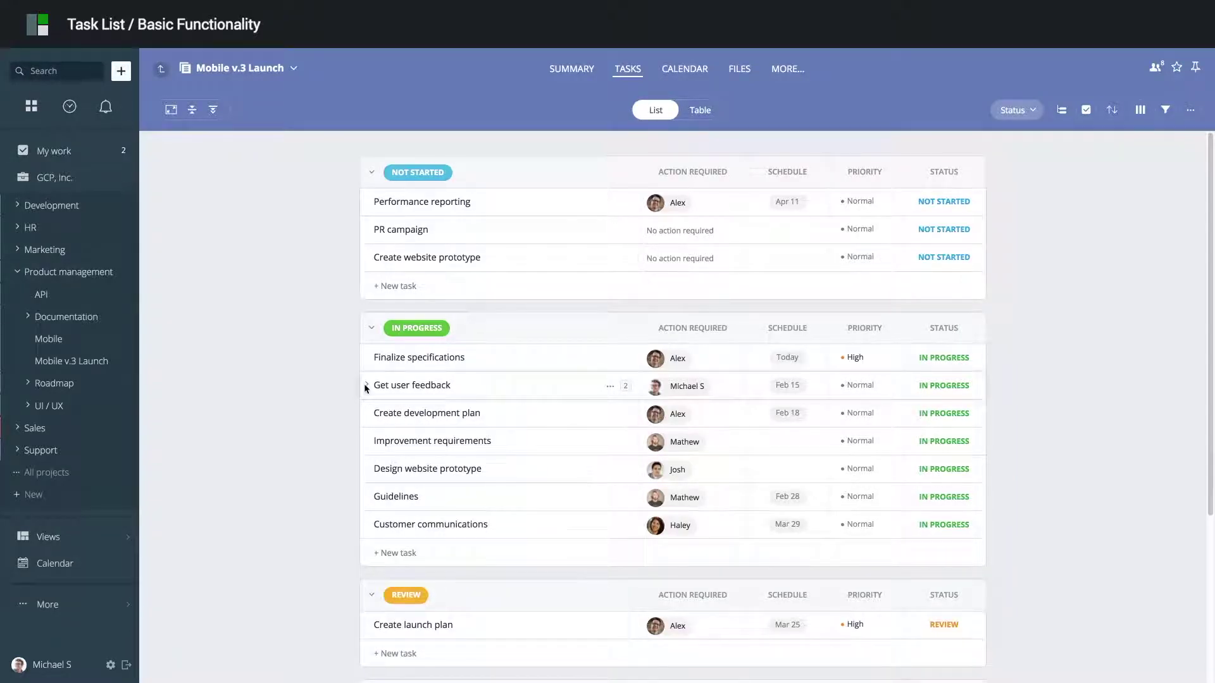
Step: Add a new Not Started task named 'Beta release'
click(403, 286)
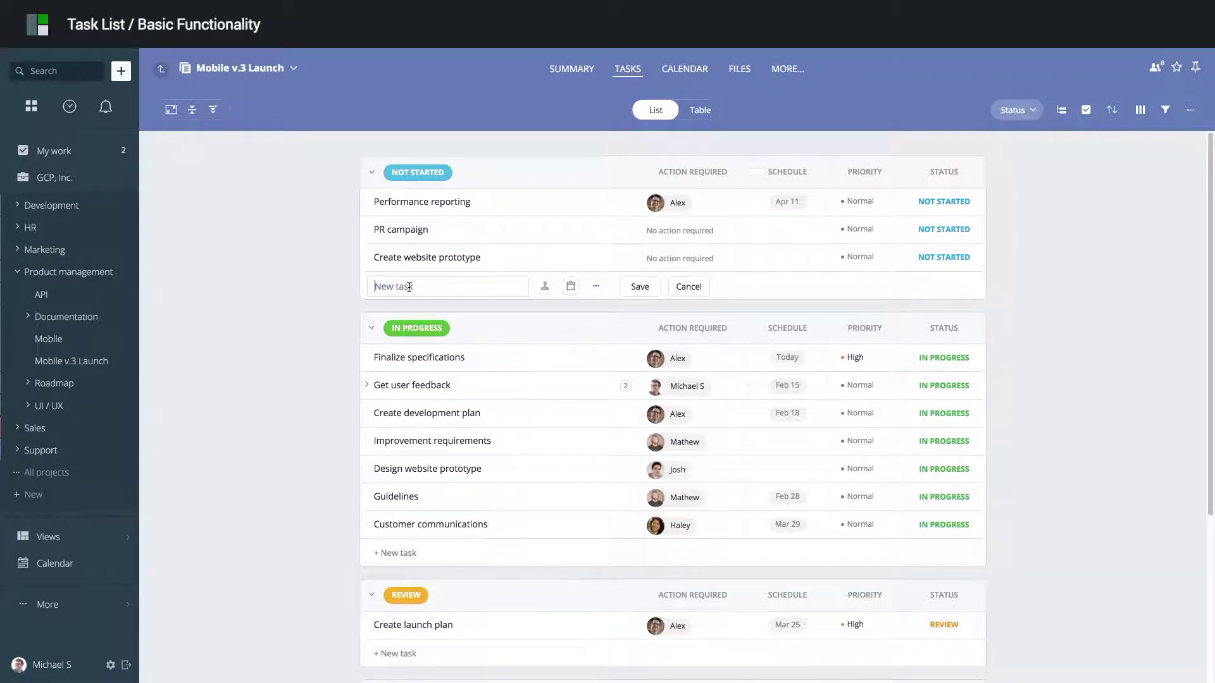
text(Beta rel)
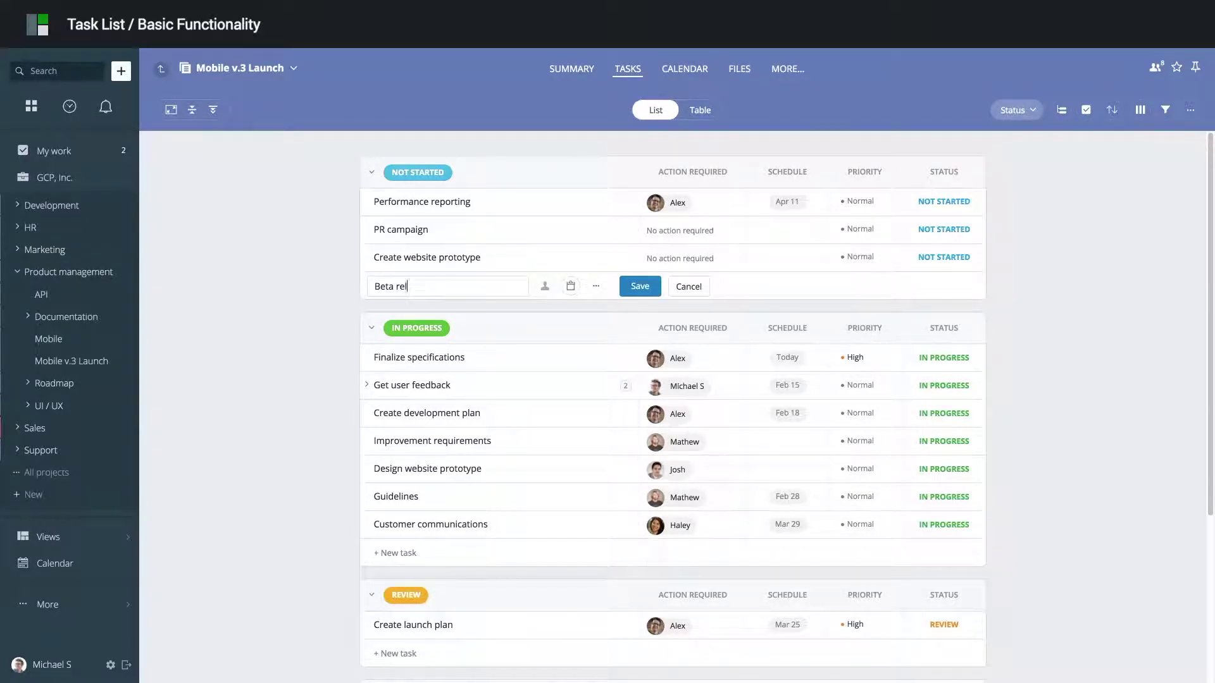
text(ease)
click(640, 285)
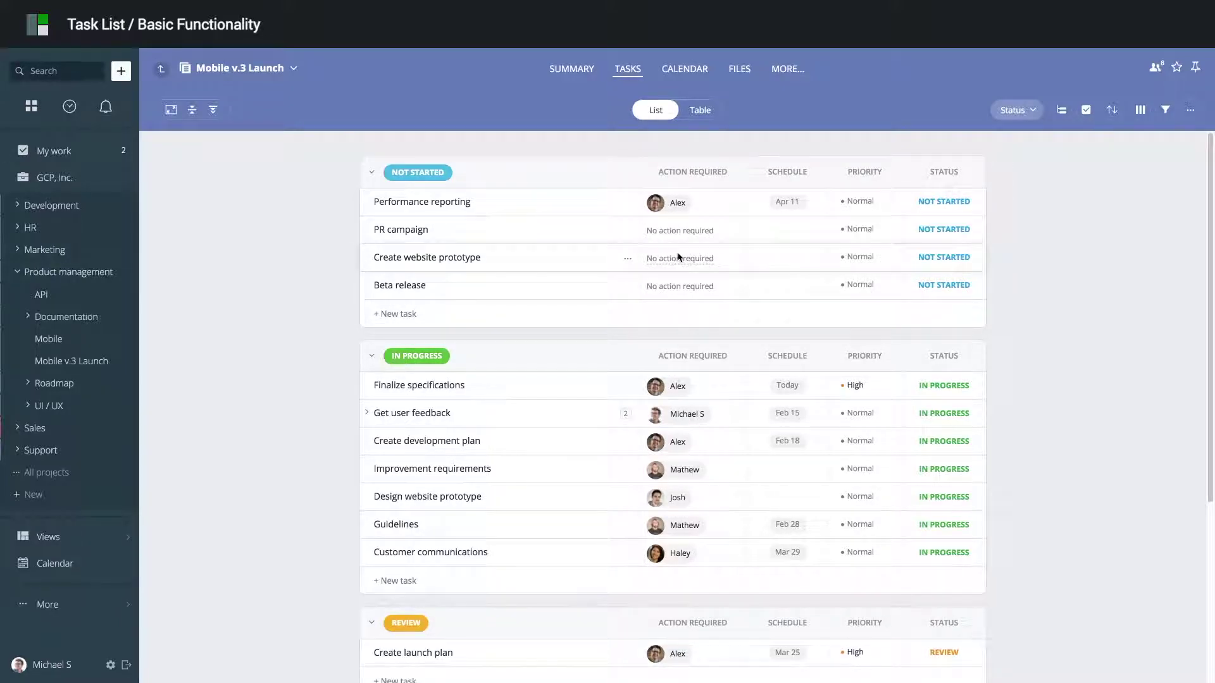
Step: Set Beta release's Action Required to Alex and schedule it for Feb 14
click(669, 286)
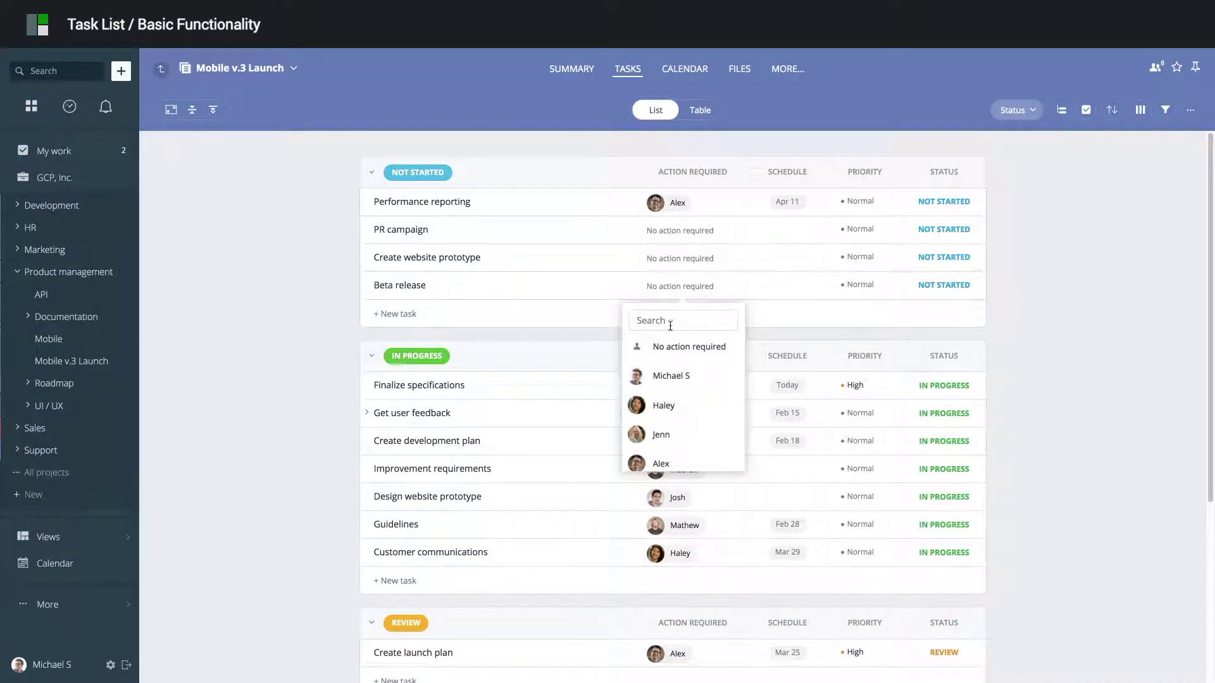
click(670, 462)
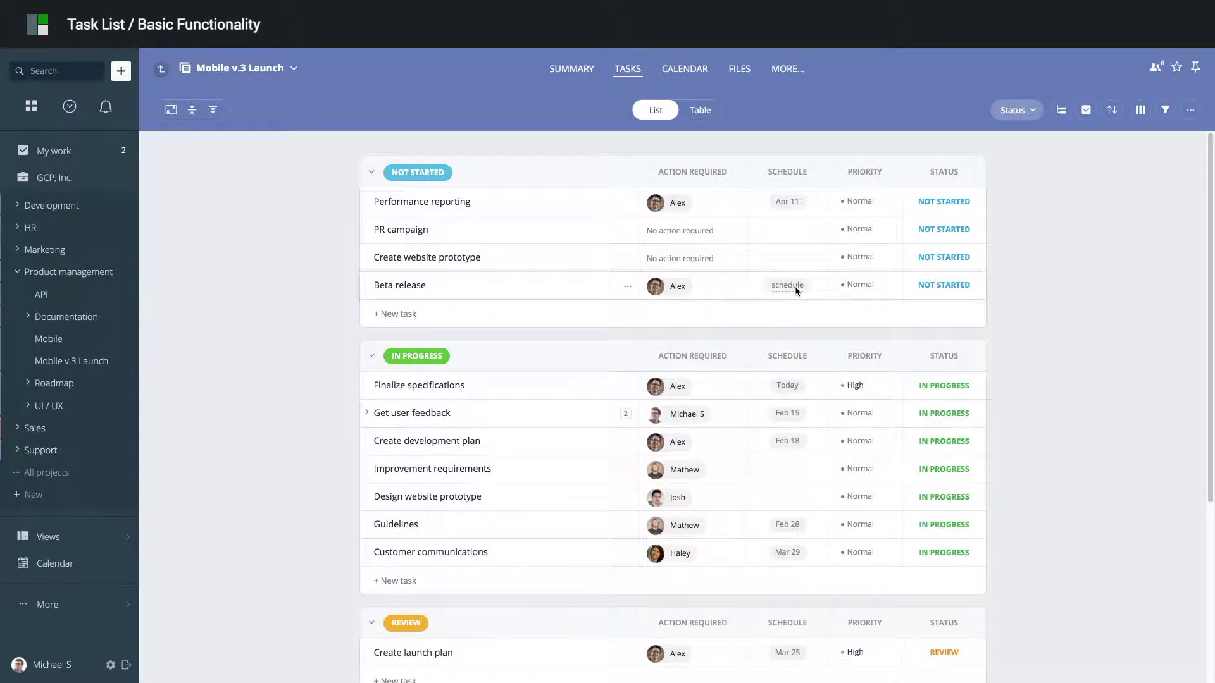
click(795, 286)
click(785, 411)
click(611, 415)
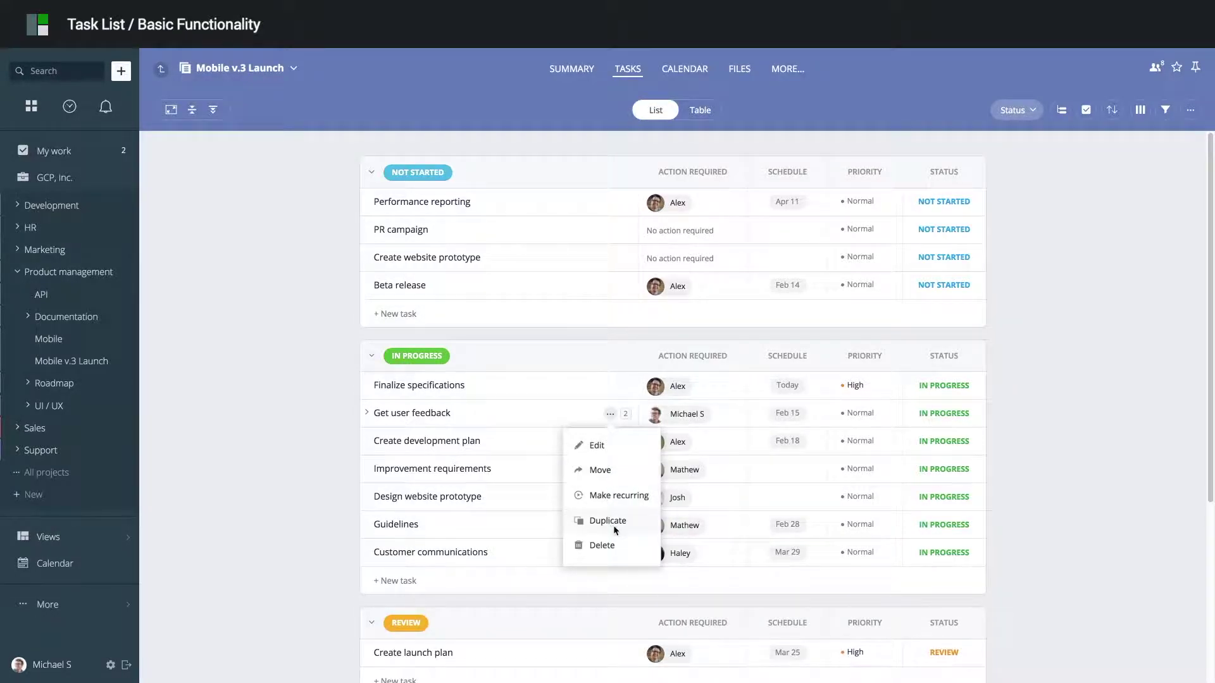
click(611, 414)
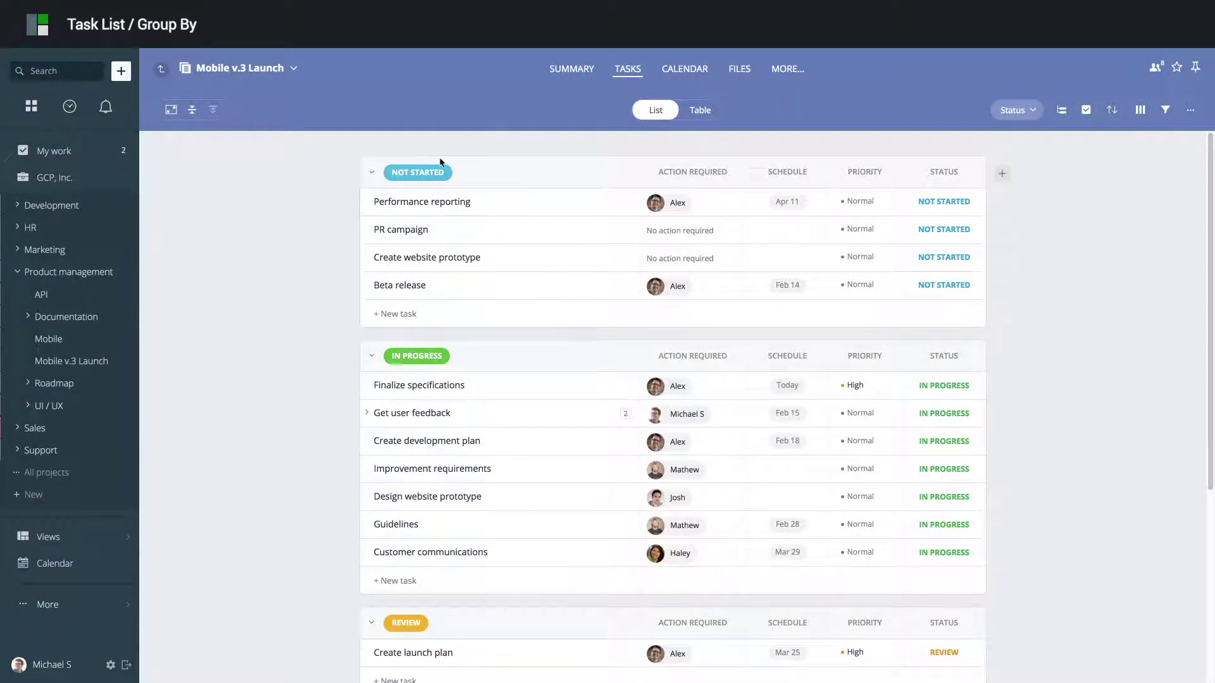
Step: Collapse the Not Started and In Progress groups, then collapse and expand all groups
click(372, 173)
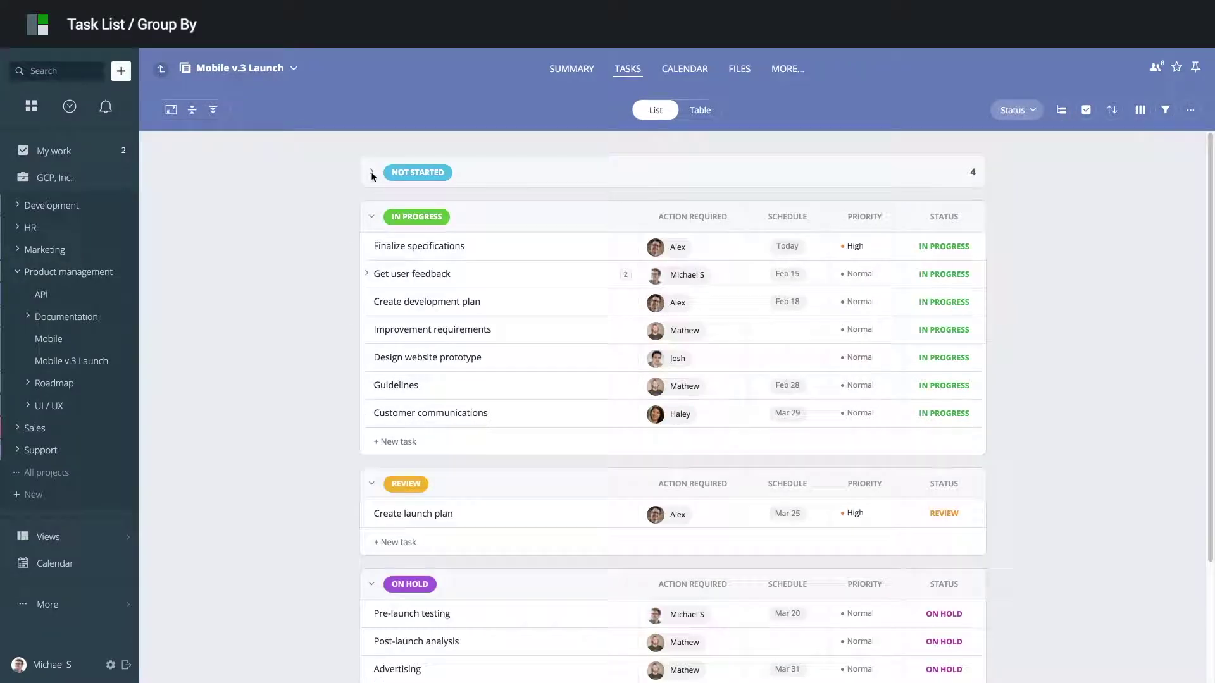
click(372, 216)
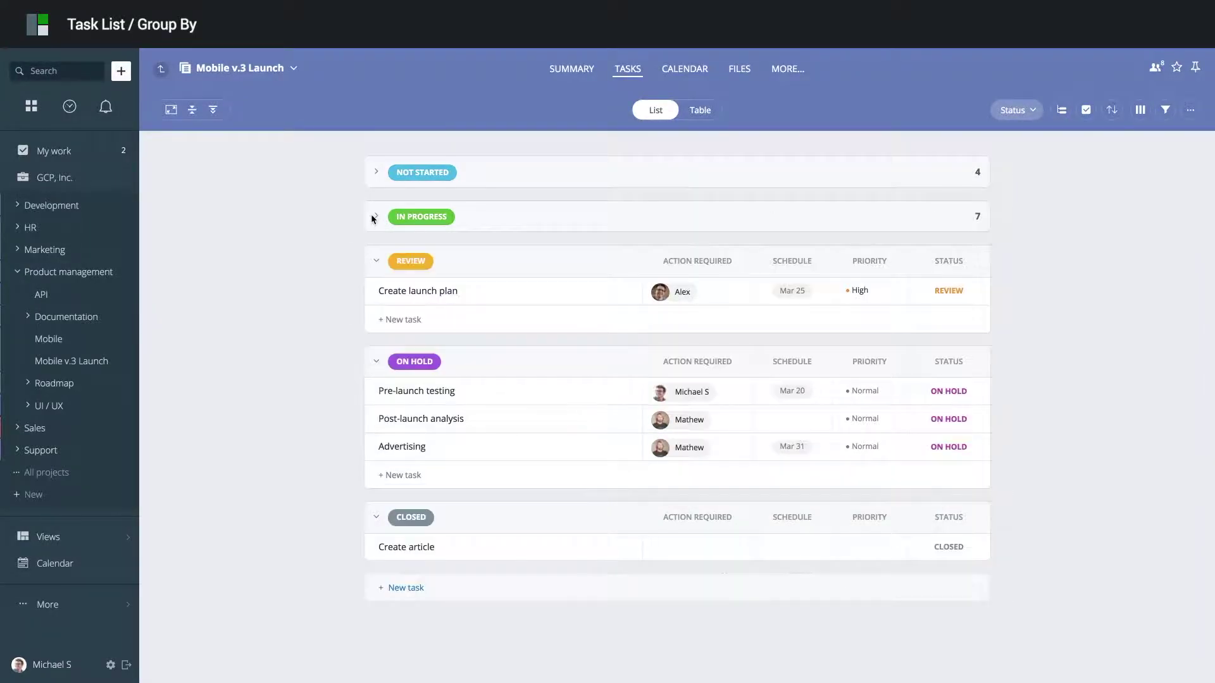
click(192, 113)
click(214, 113)
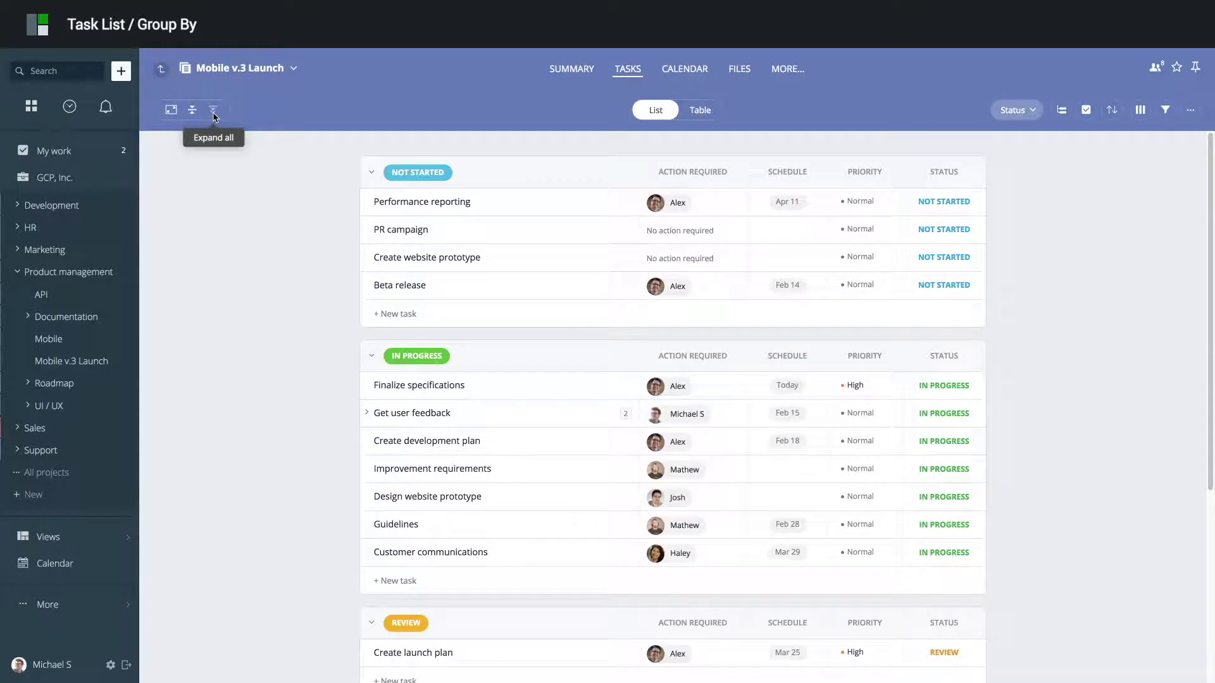
mouse_move(431, 285)
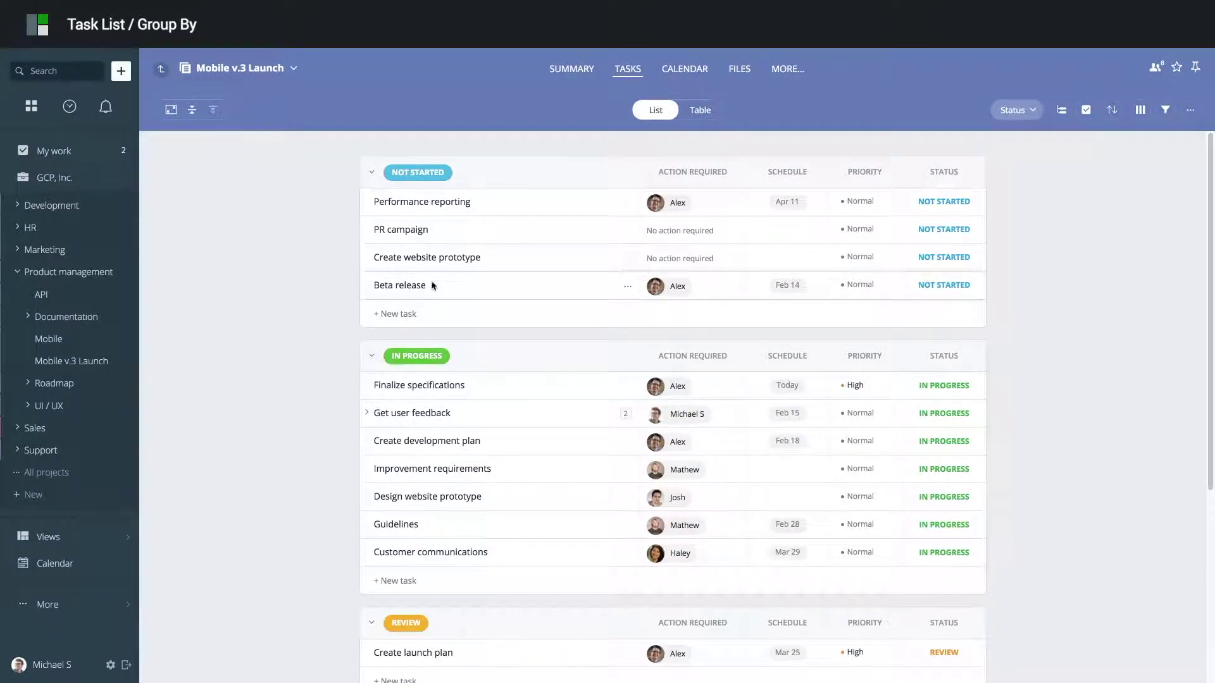
Step: Move Beta release into In Progress and regroup the list by Action Required user
drag(433, 286, 446, 390)
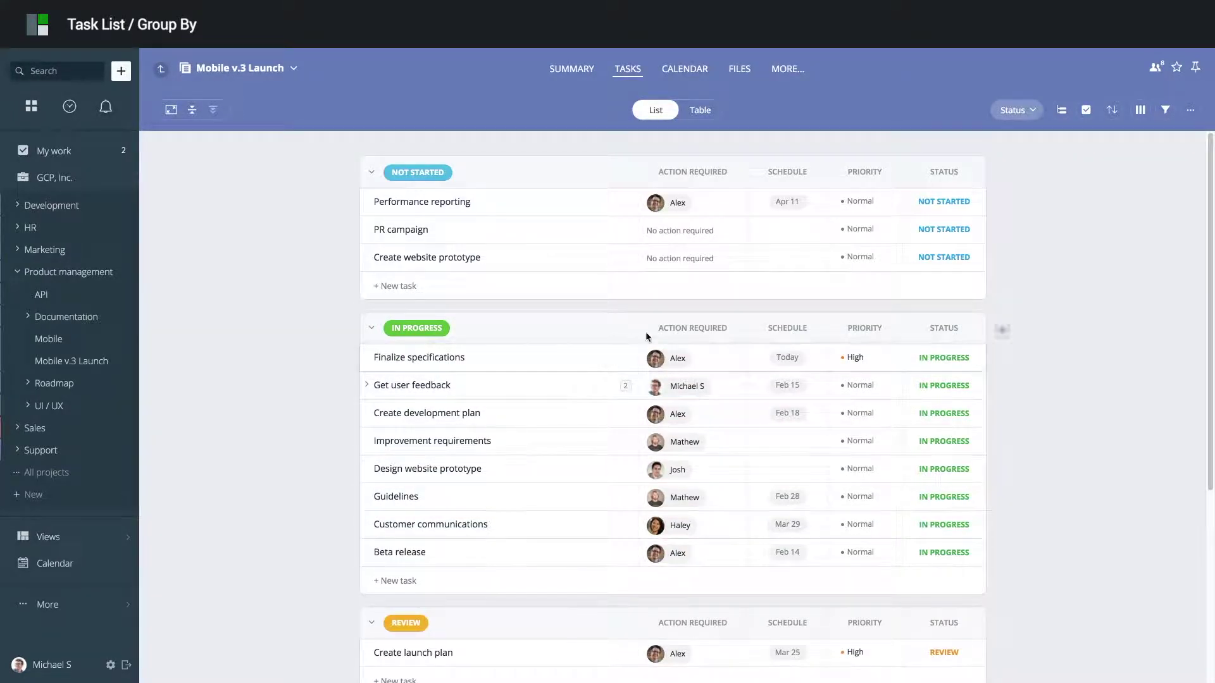
click(1029, 118)
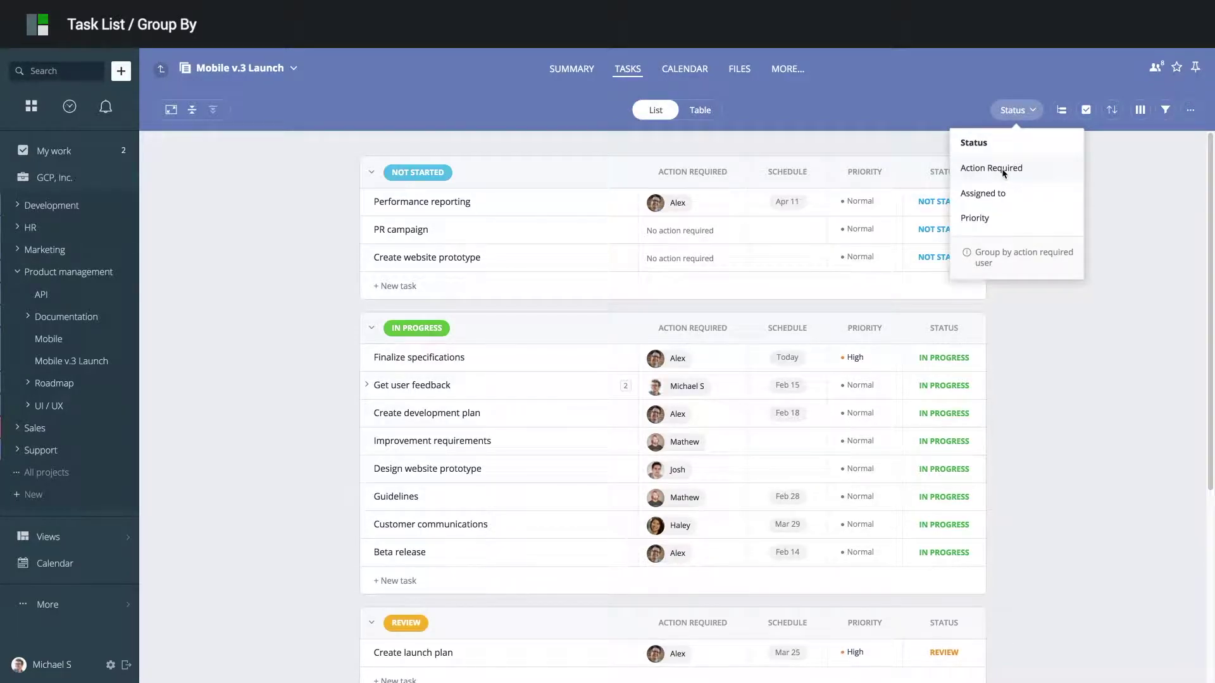
click(1002, 170)
scroll(1004, 190, down, 2)
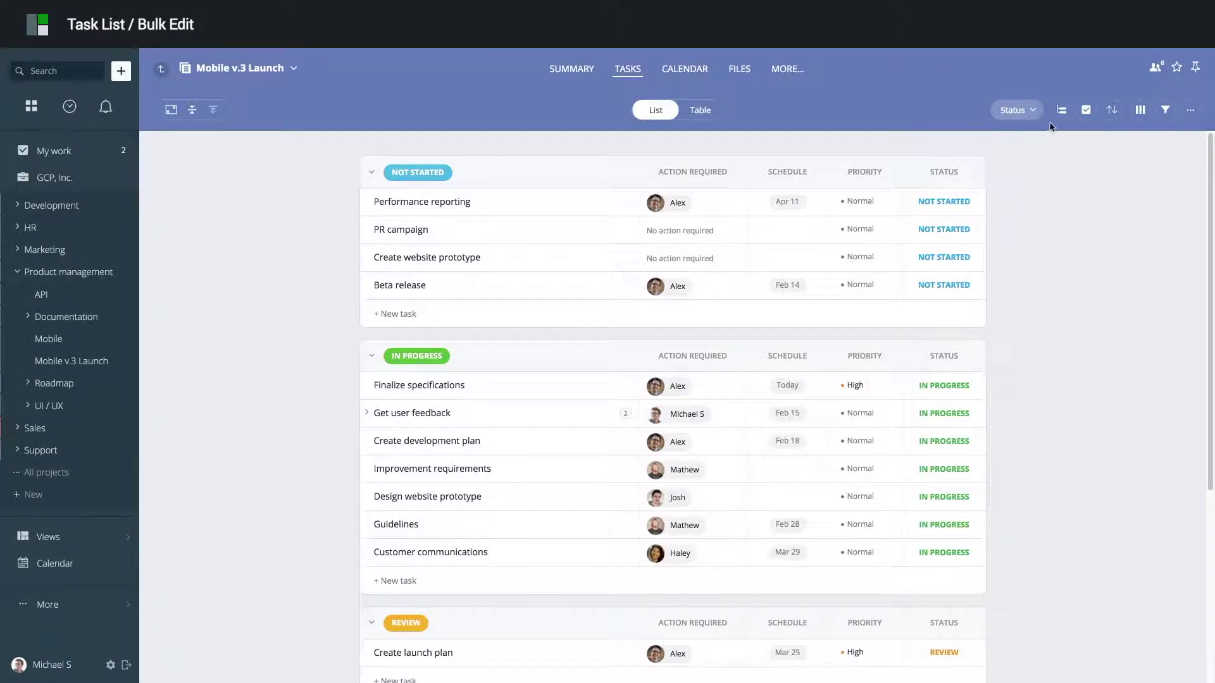
Step: Multi-select Design website prototype, Guidelines and Customer communications and change their status to REVIEW
click(1084, 116)
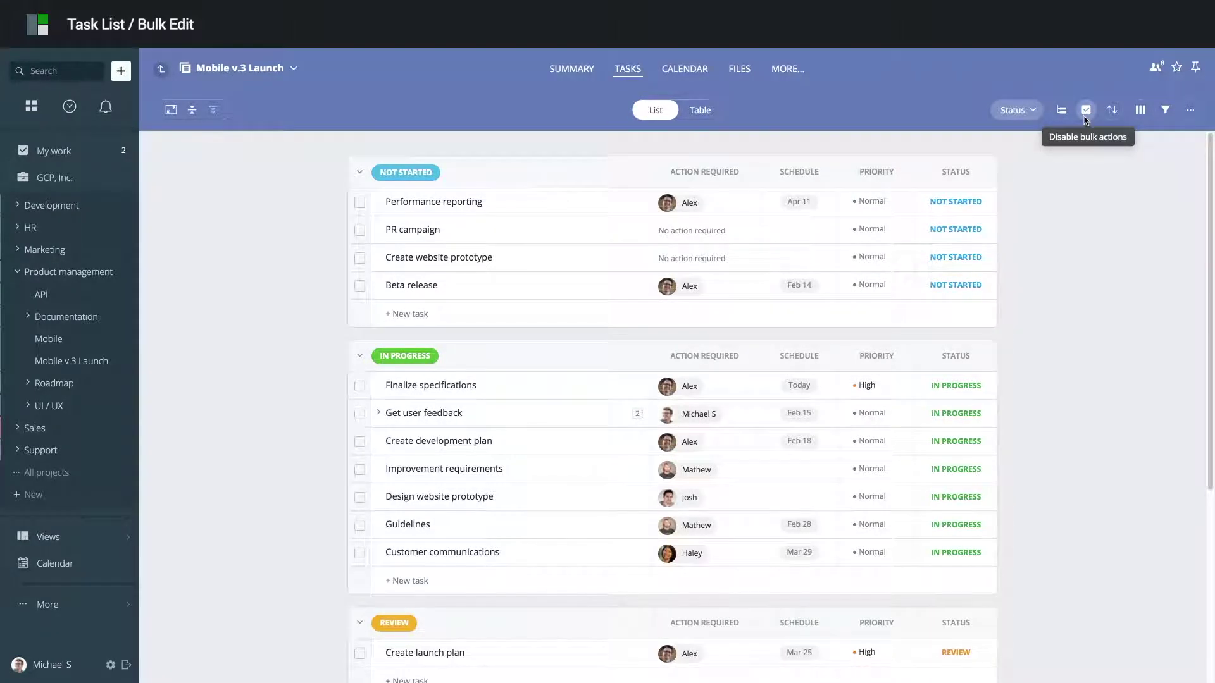
click(359, 497)
click(360, 525)
click(359, 553)
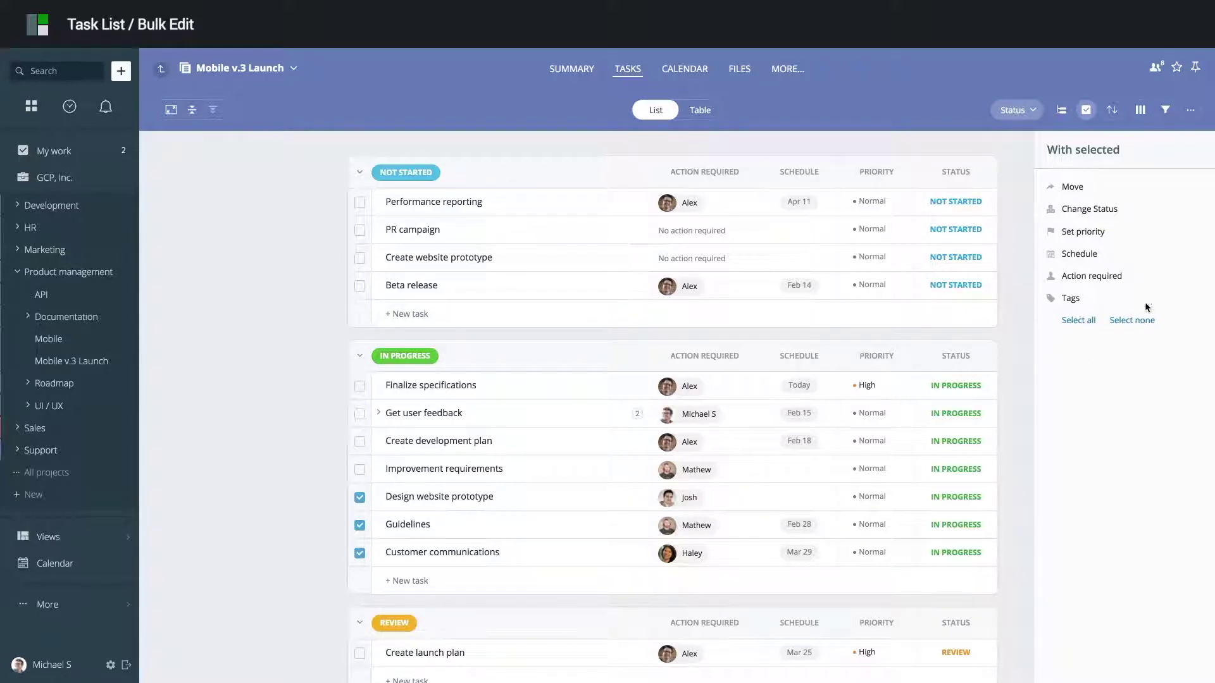
click(1072, 212)
click(721, 182)
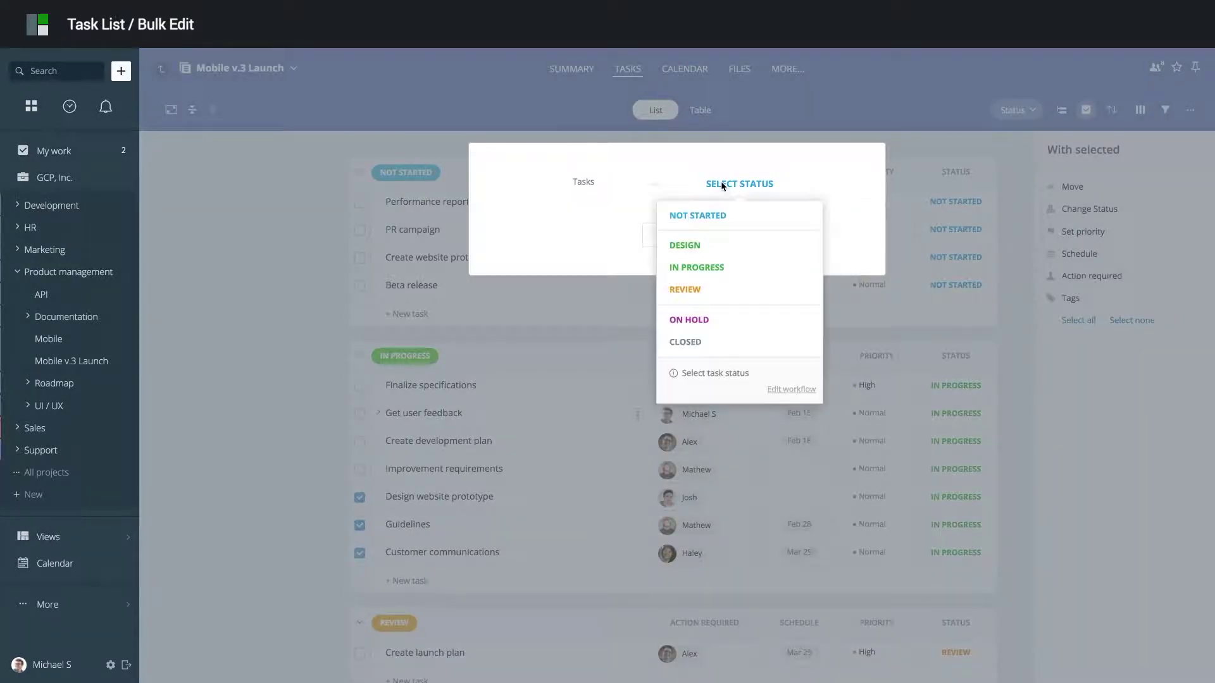
click(677, 295)
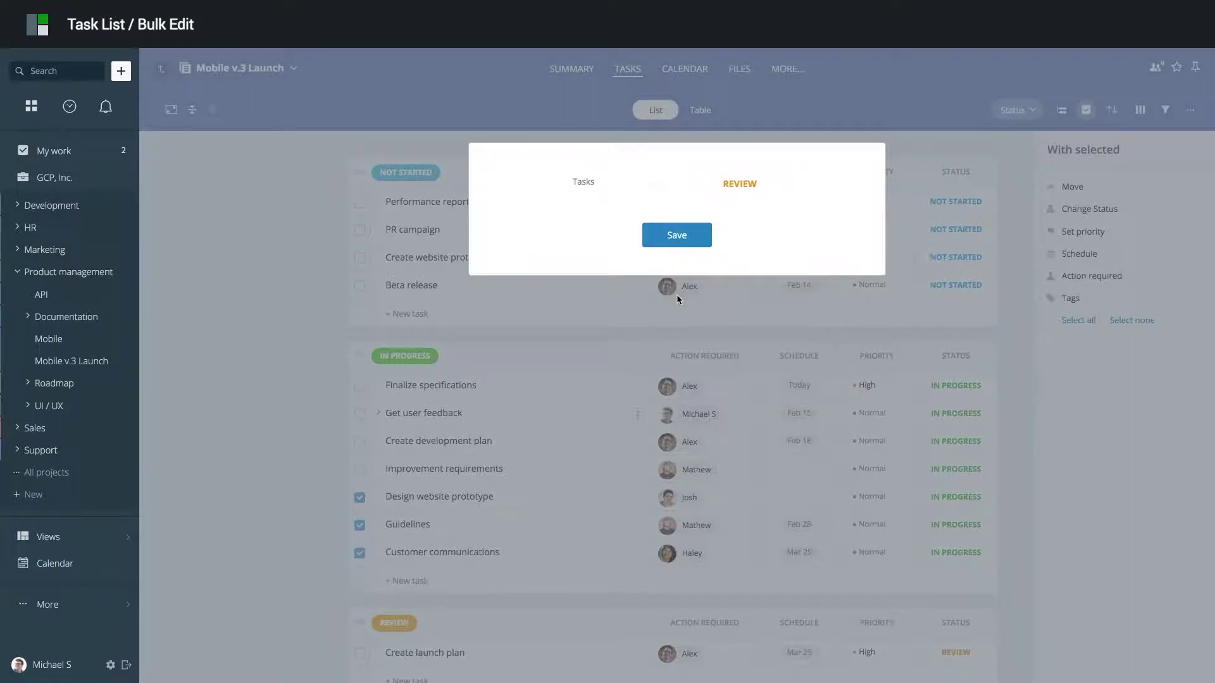
click(674, 237)
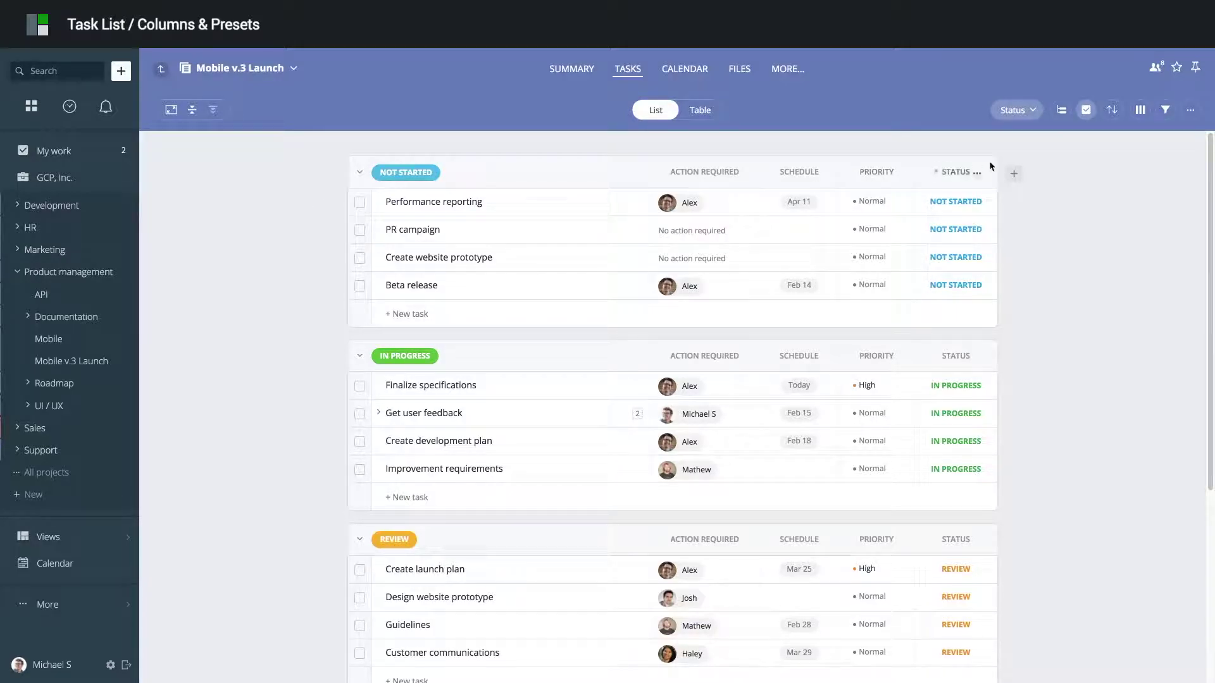
Step: Add the ID #, Users and Estimate columns to the task list
click(1140, 110)
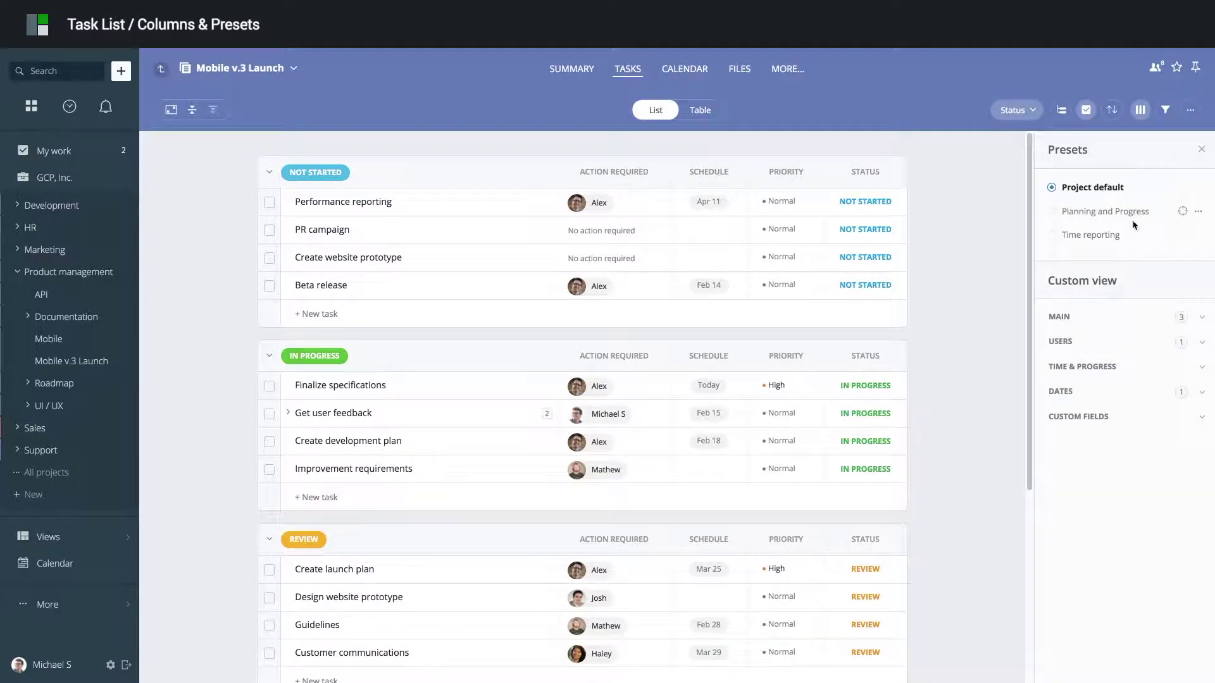
click(1057, 316)
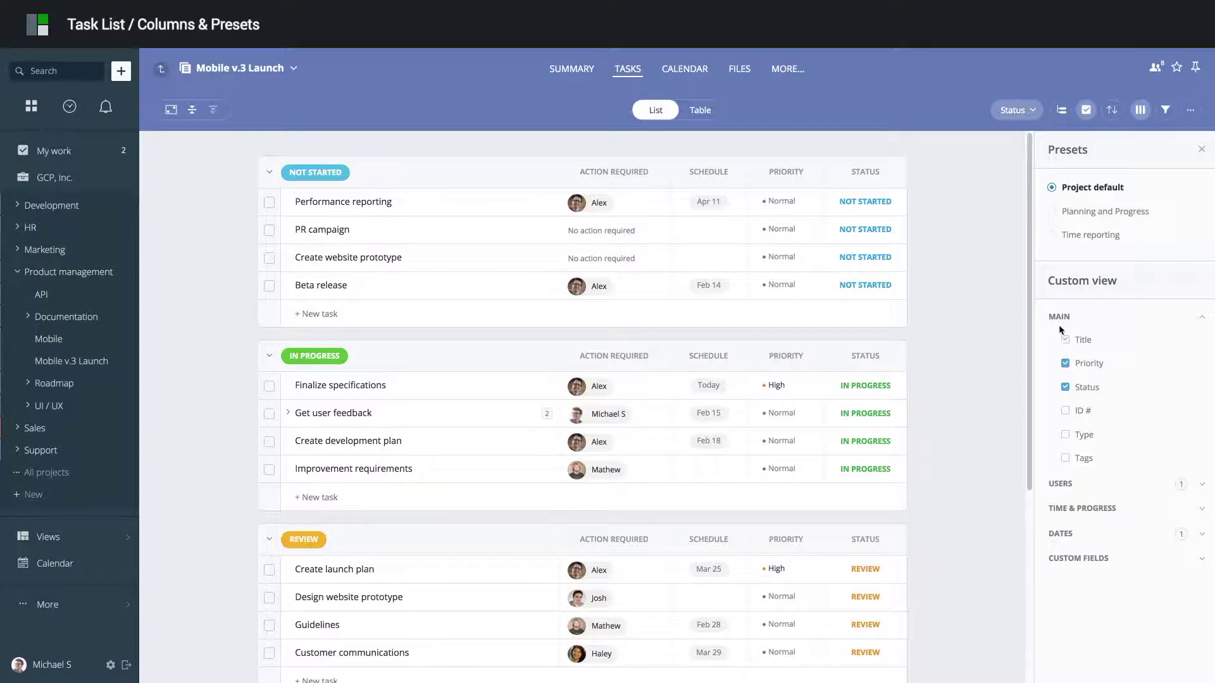
click(1082, 412)
click(1060, 484)
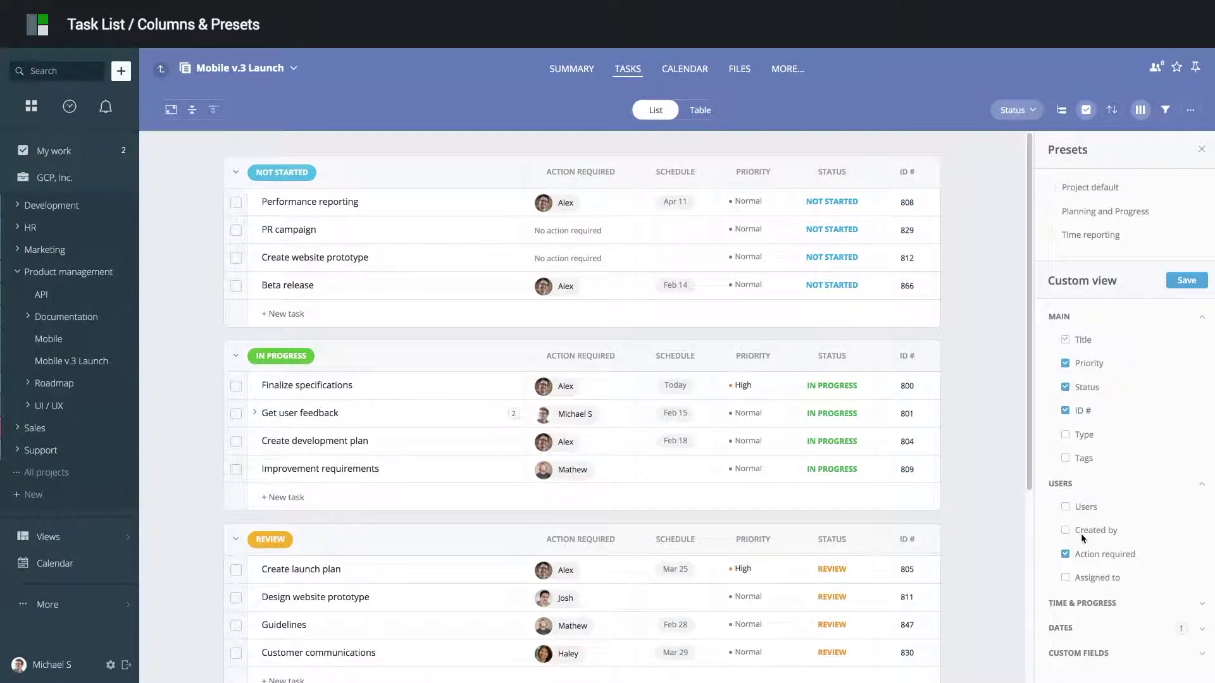
click(1084, 506)
click(1061, 484)
click(1076, 508)
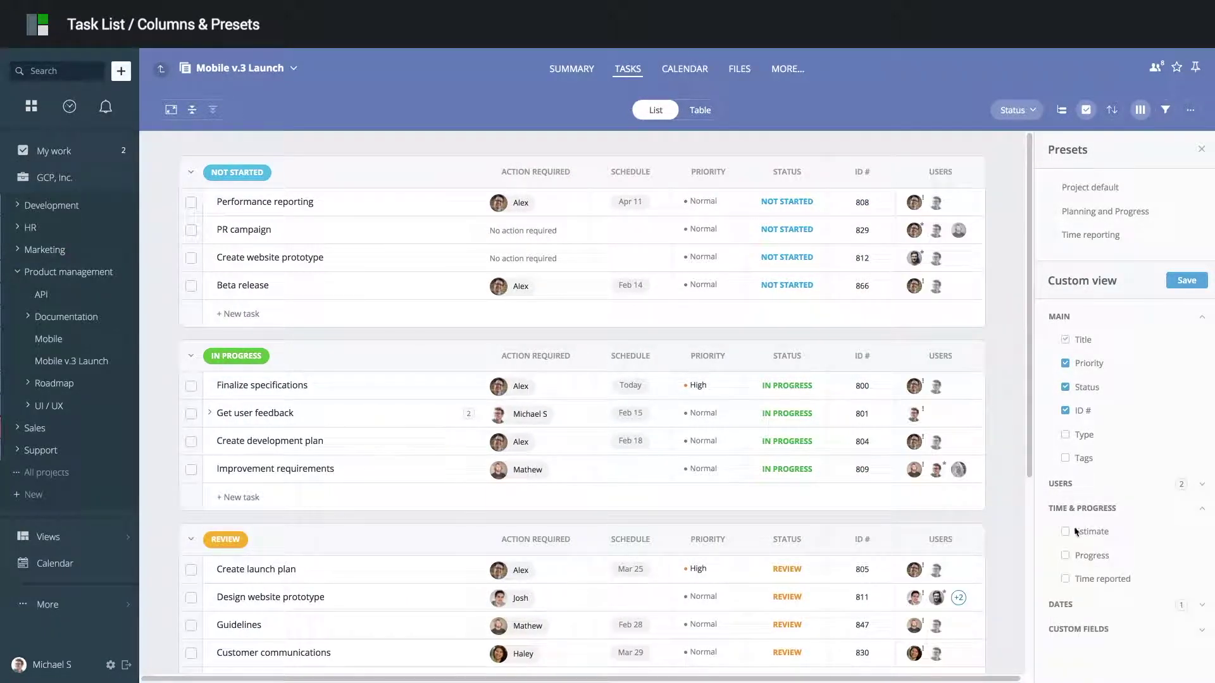
click(1084, 531)
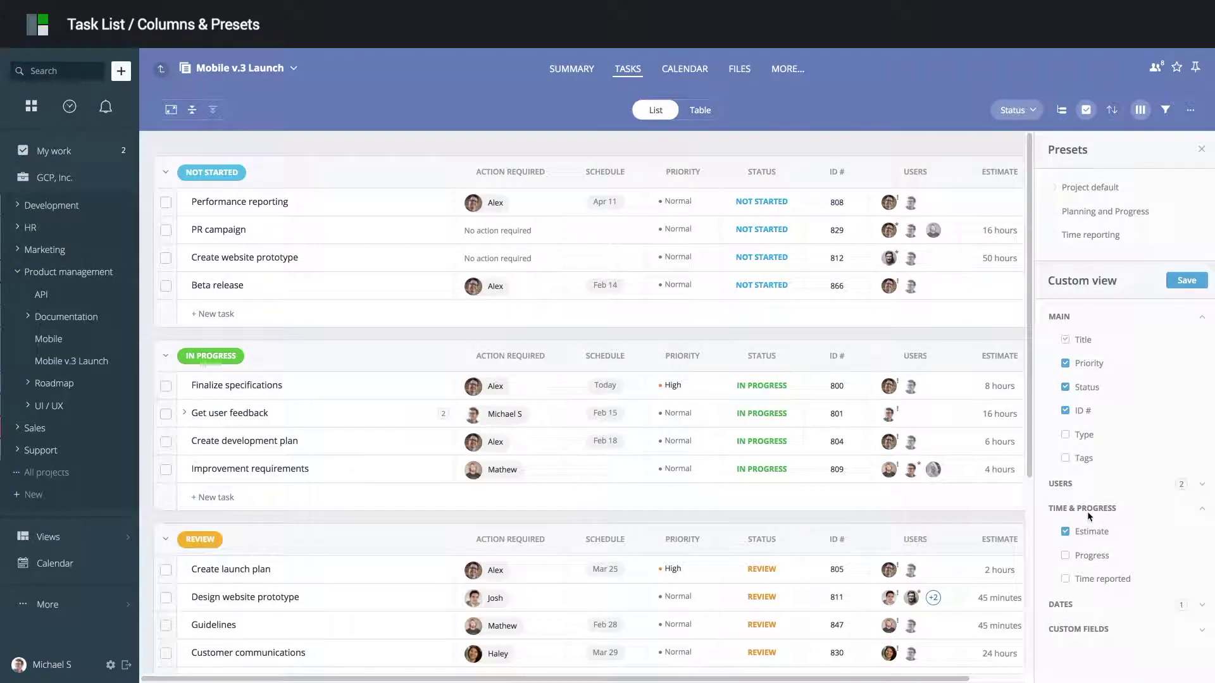
click(1201, 150)
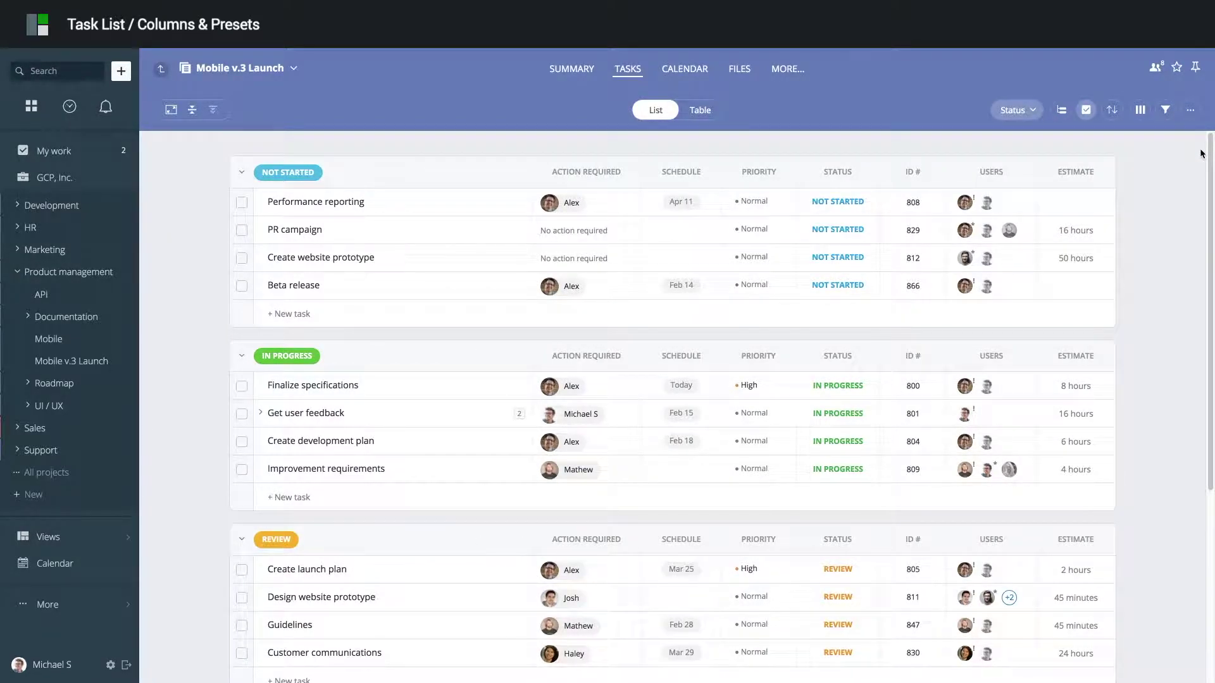
Step: Move the ID # column to the first position and delete the Priority column
mouse_move(837, 172)
drag(907, 181, 761, 179)
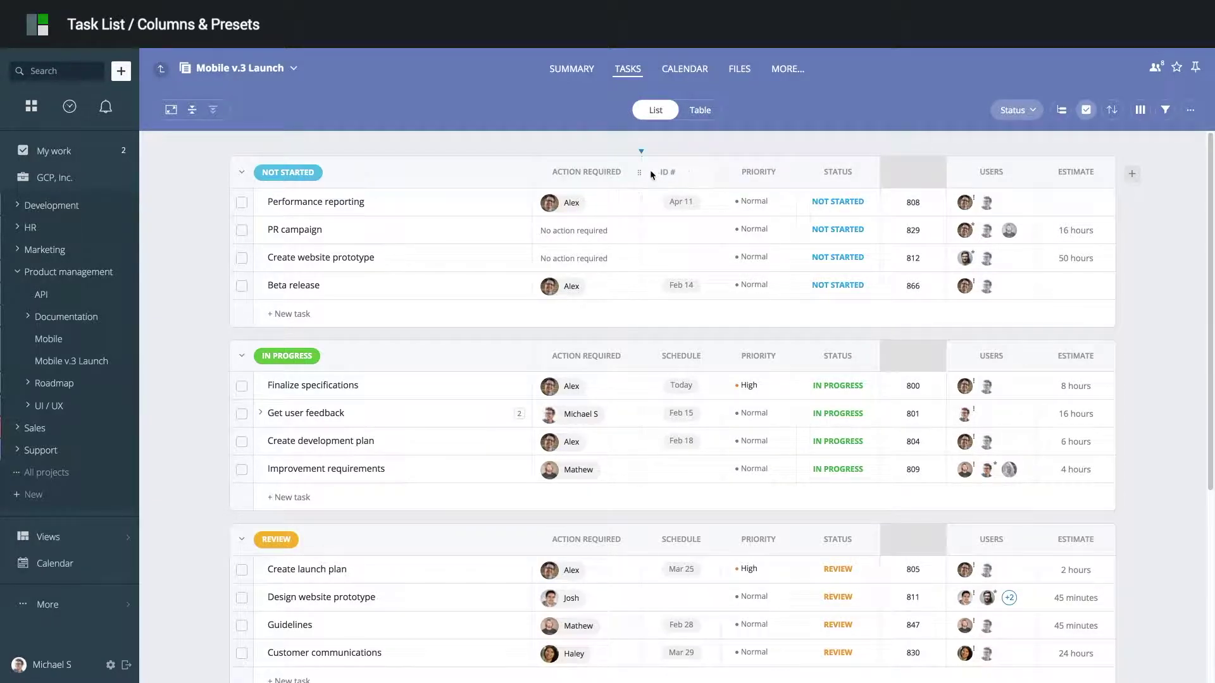
drag(650, 170, 565, 173)
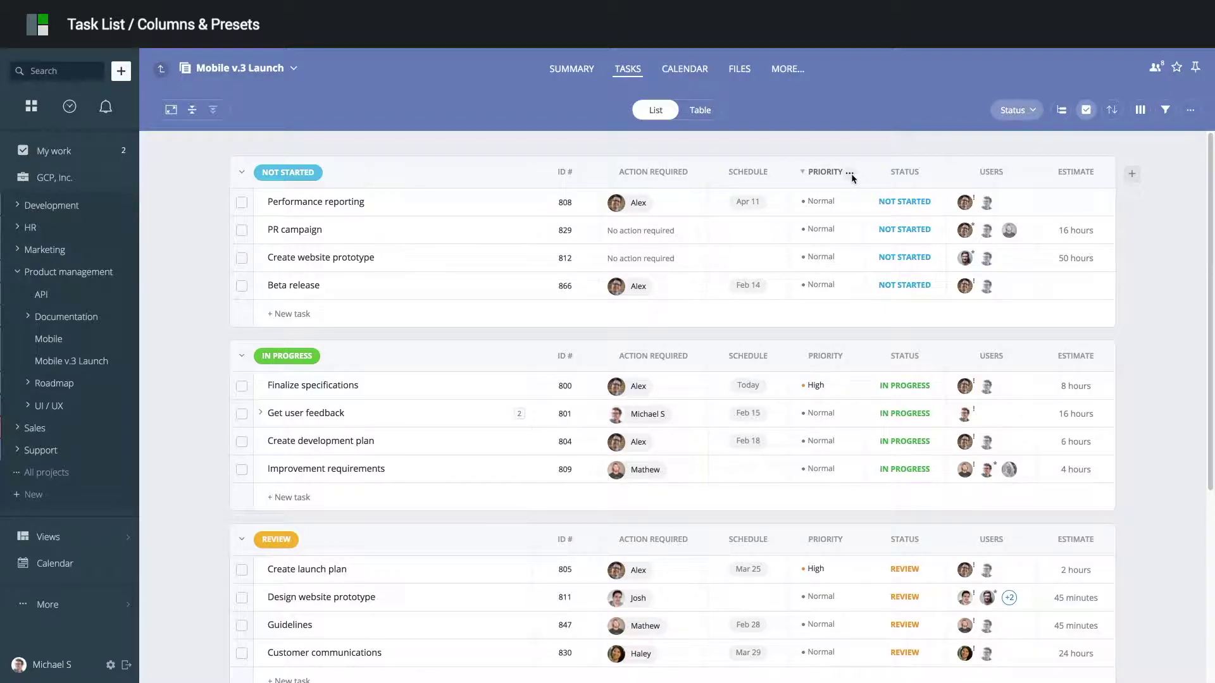
click(851, 173)
click(799, 249)
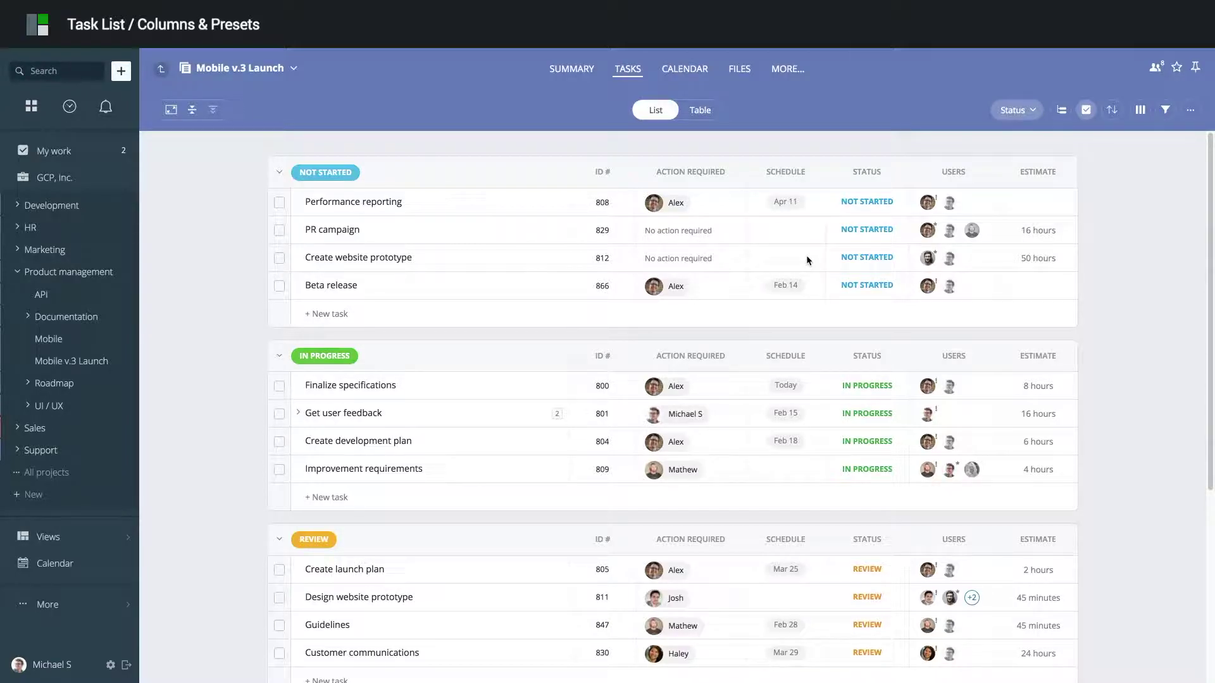
Step: Save the current column layout as the Mobile v.3 Launch Project default view
click(1140, 111)
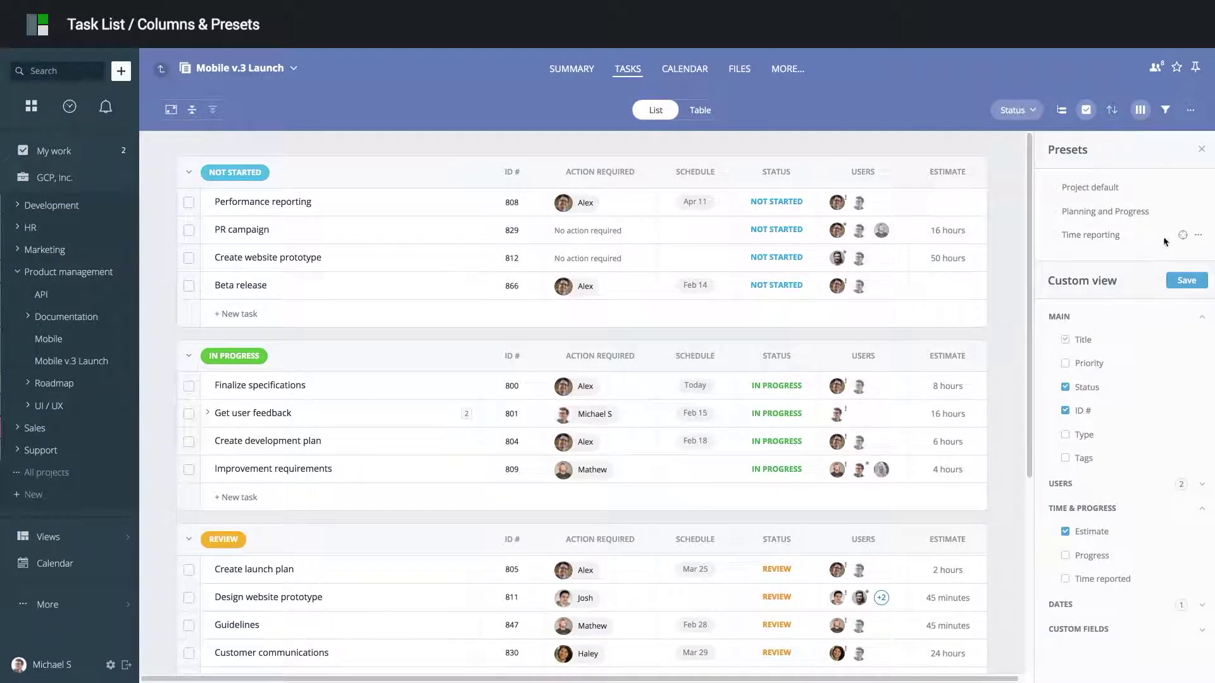
click(1184, 284)
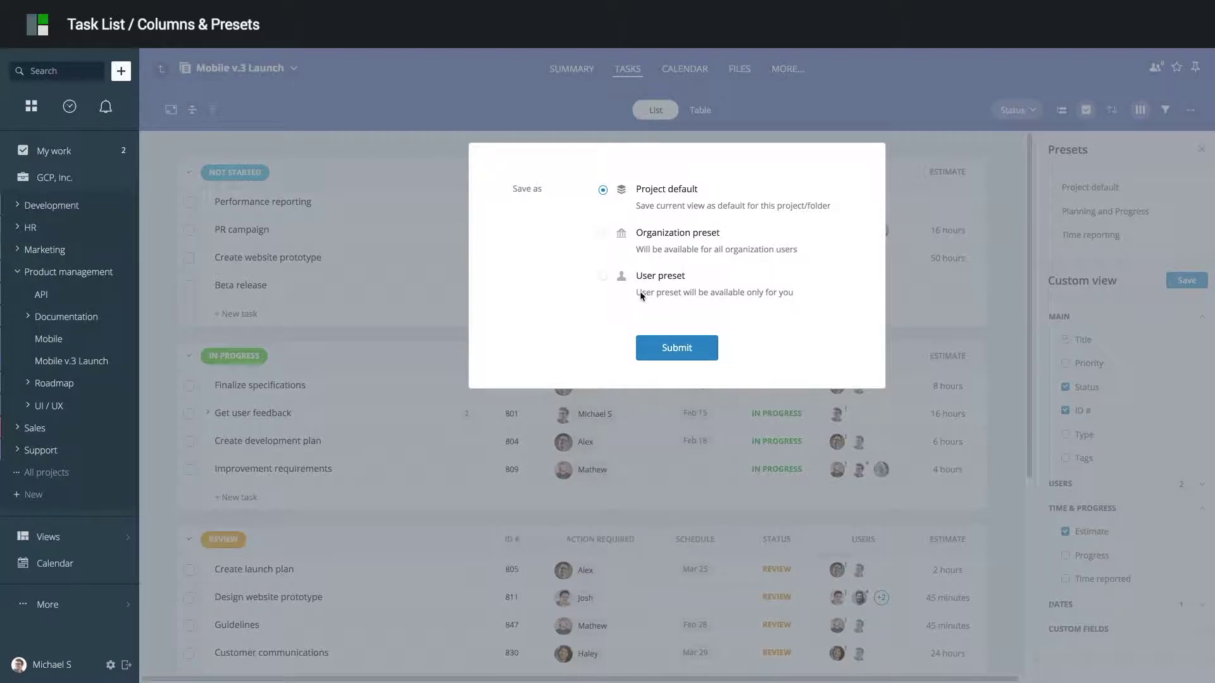
click(678, 349)
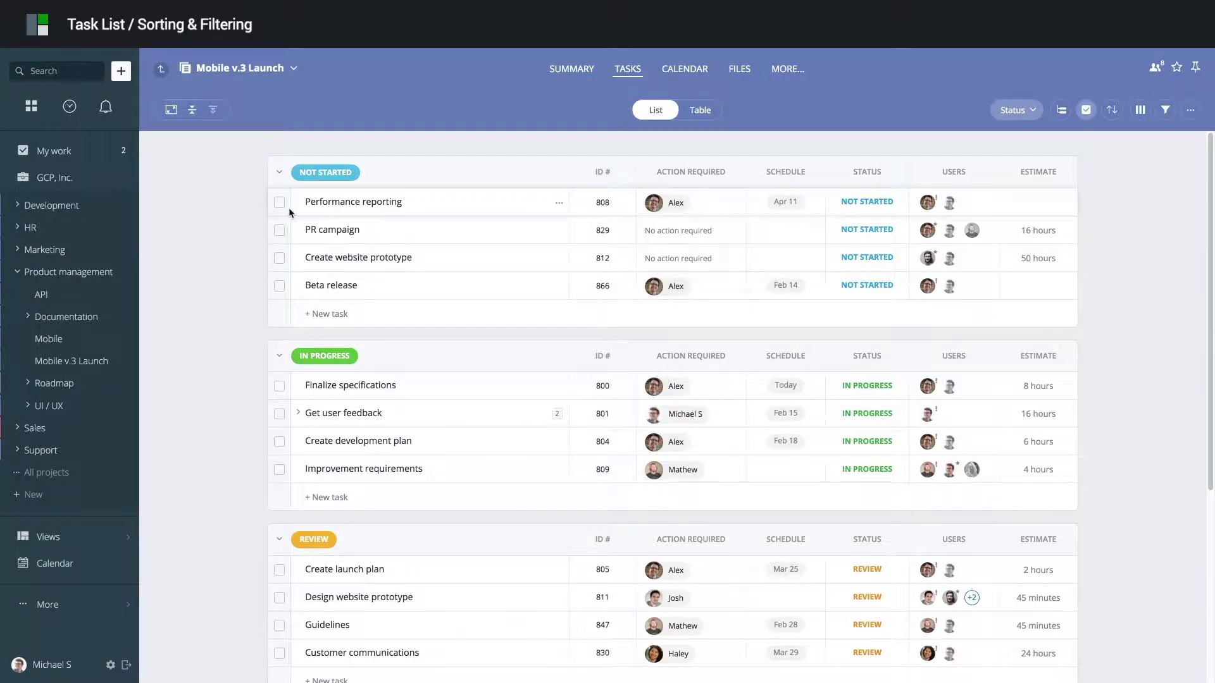
Step: Move Performance reporting to the bottom of Not Started, revert Schedule sorting to Manual, show filters
mouse_move(392, 202)
mouse_down()
mouse_move(392, 290)
mouse_move(363, 199)
mouse_up()
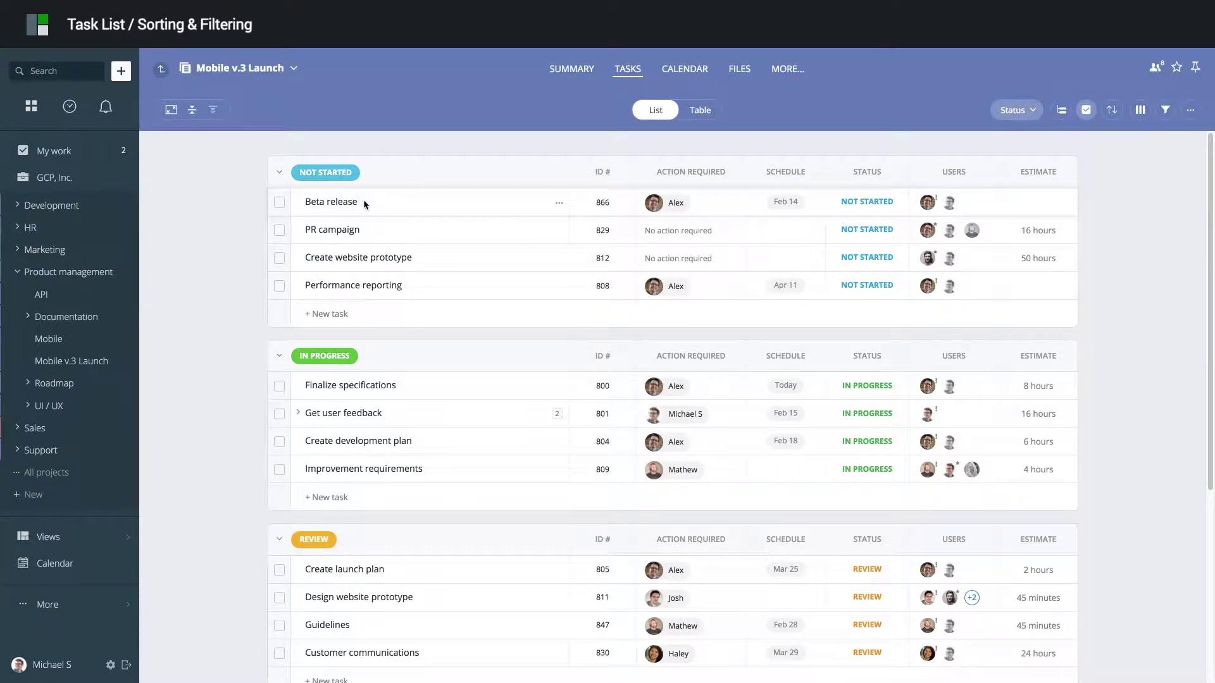
click(785, 172)
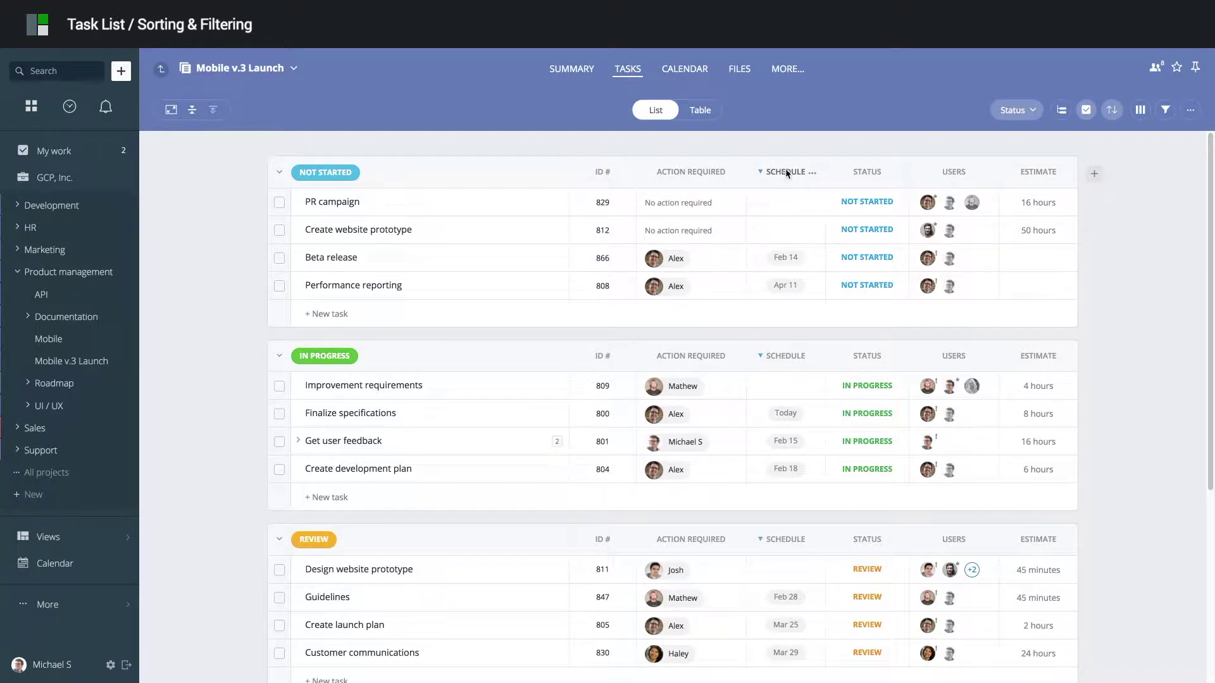
click(1112, 114)
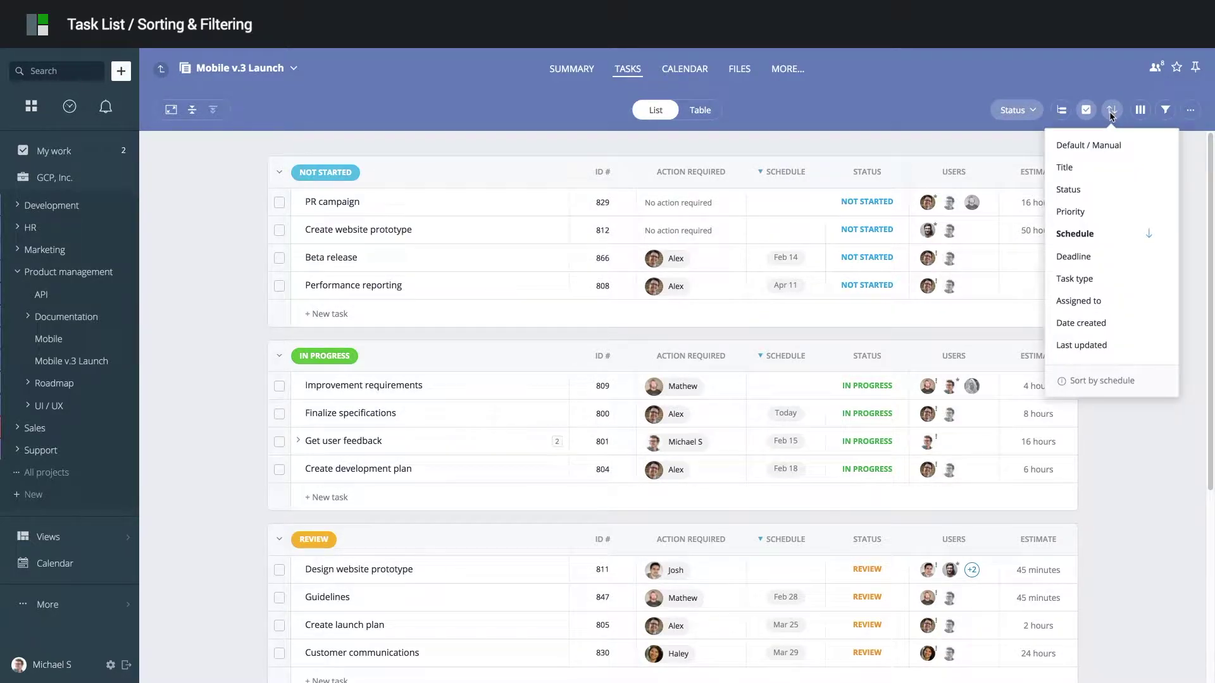
click(1107, 147)
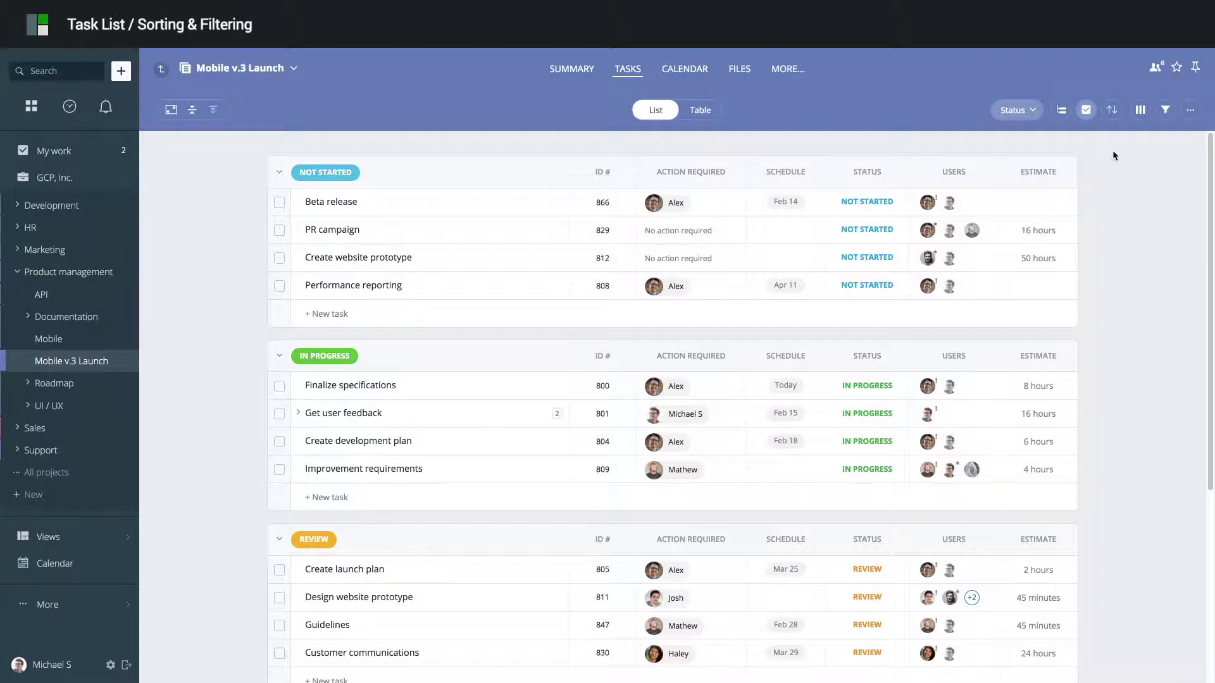
click(1165, 111)
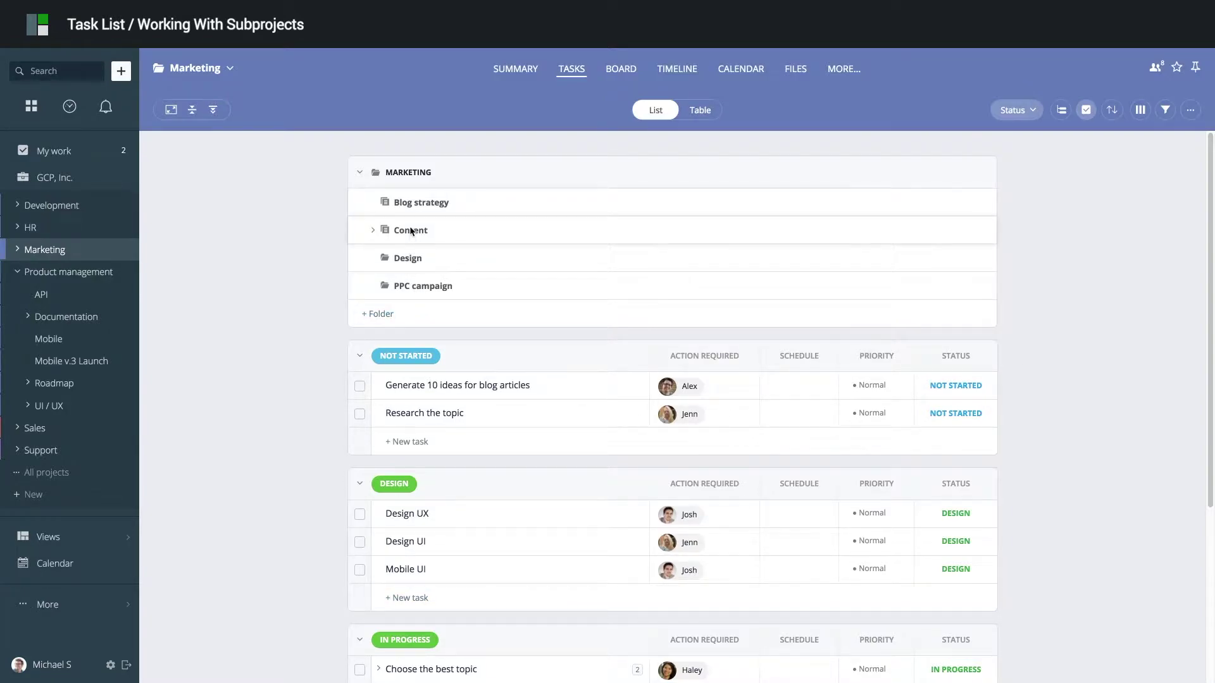
Step: Visit the Design subfolder, return to Marketing, and turn on showing subfolder tasks
click(408, 259)
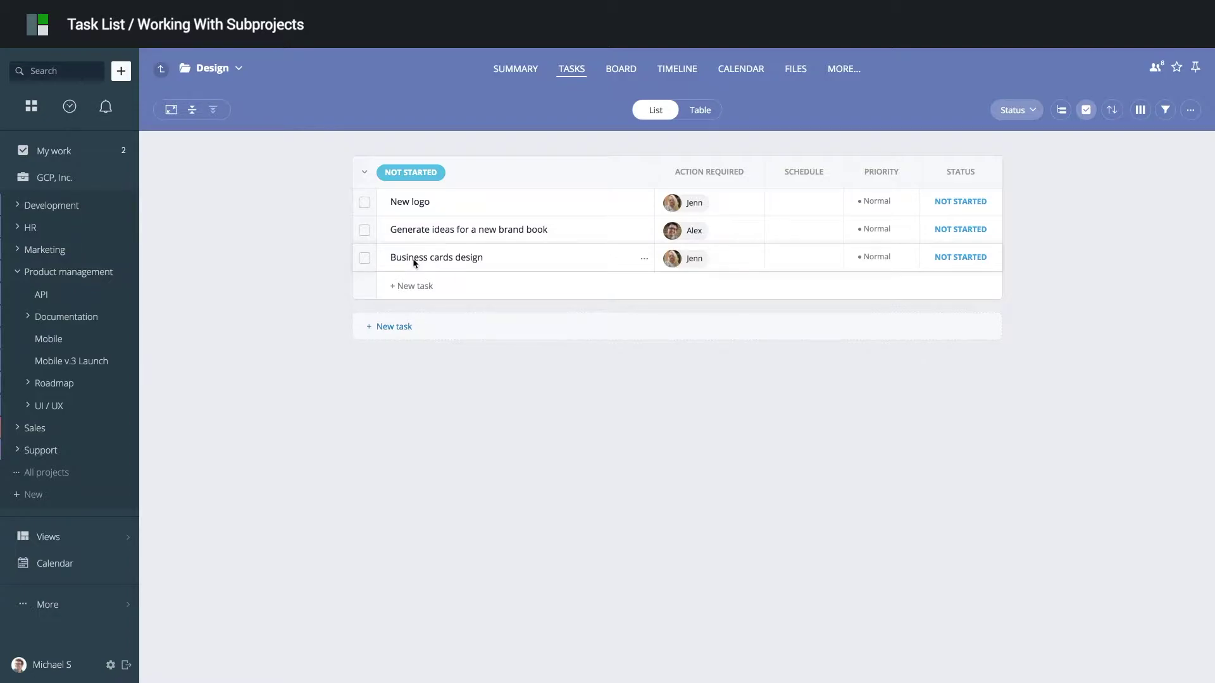
click(161, 72)
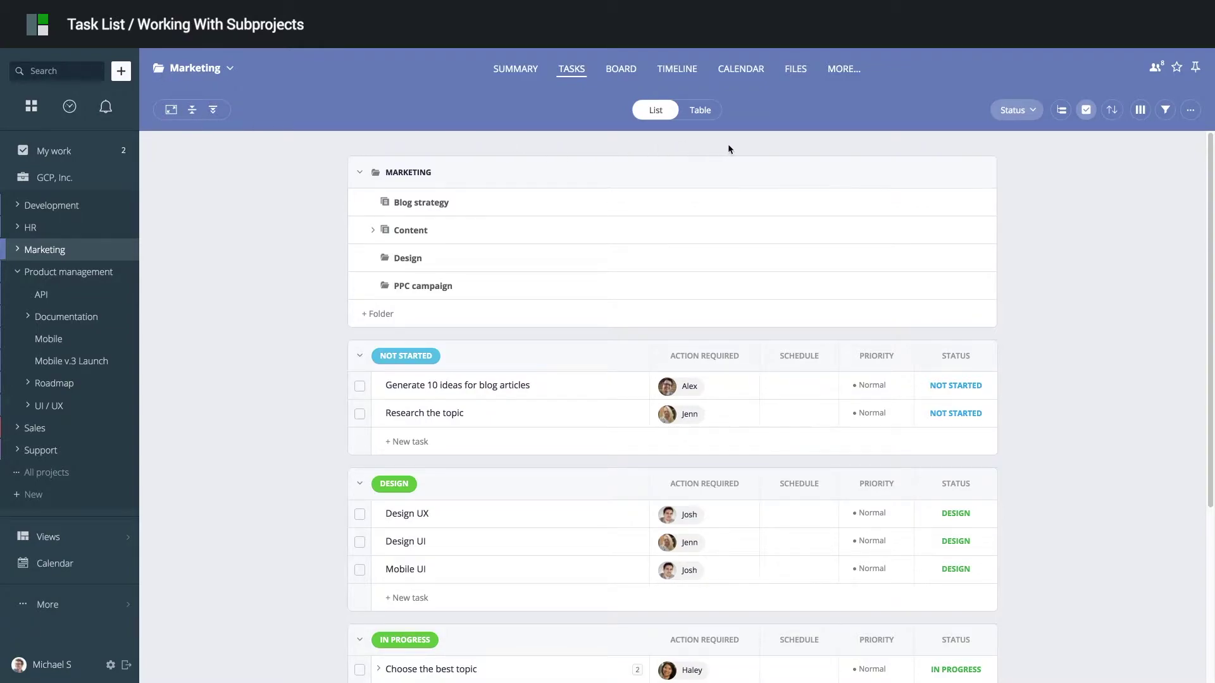
click(1062, 111)
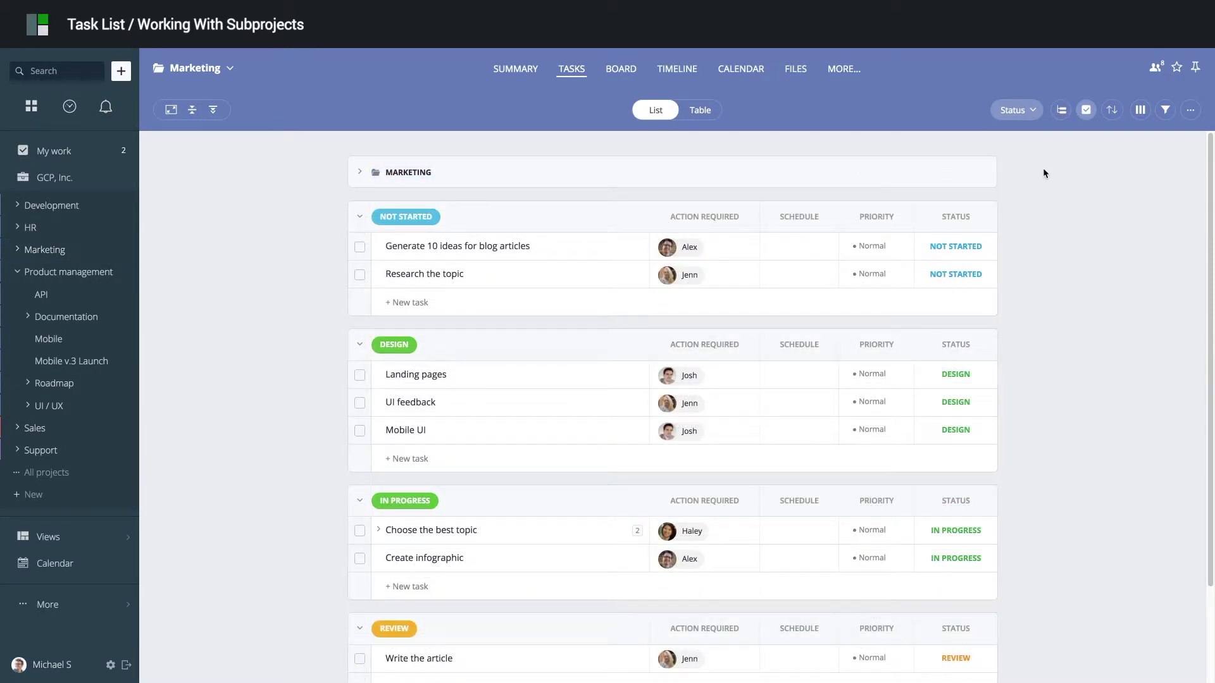
Step: Open the toolbar's more-options menu with CSV export, CSV import and default-view actions
click(1189, 117)
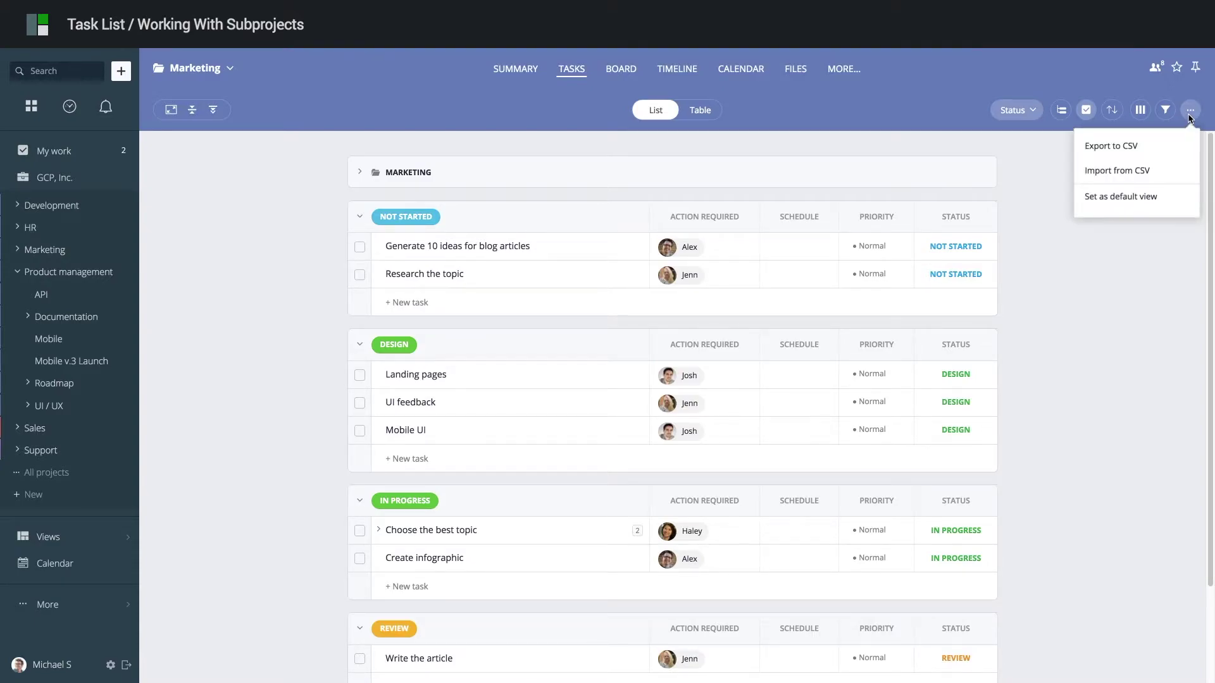